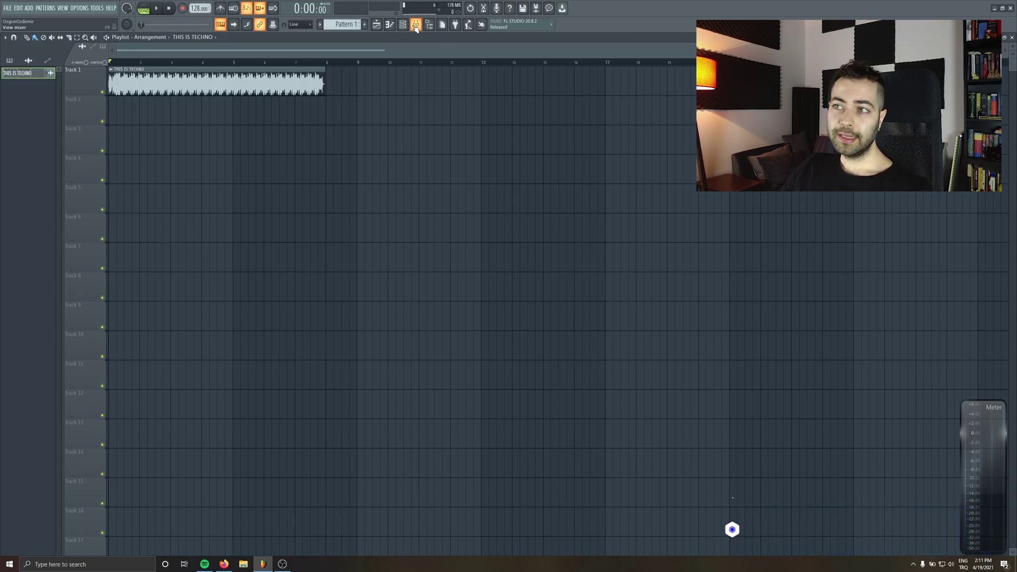
# Step: Load ZGameEditor Visualizer into an empty Master FX slot in the Mixer
pyautogui.click(416, 25)
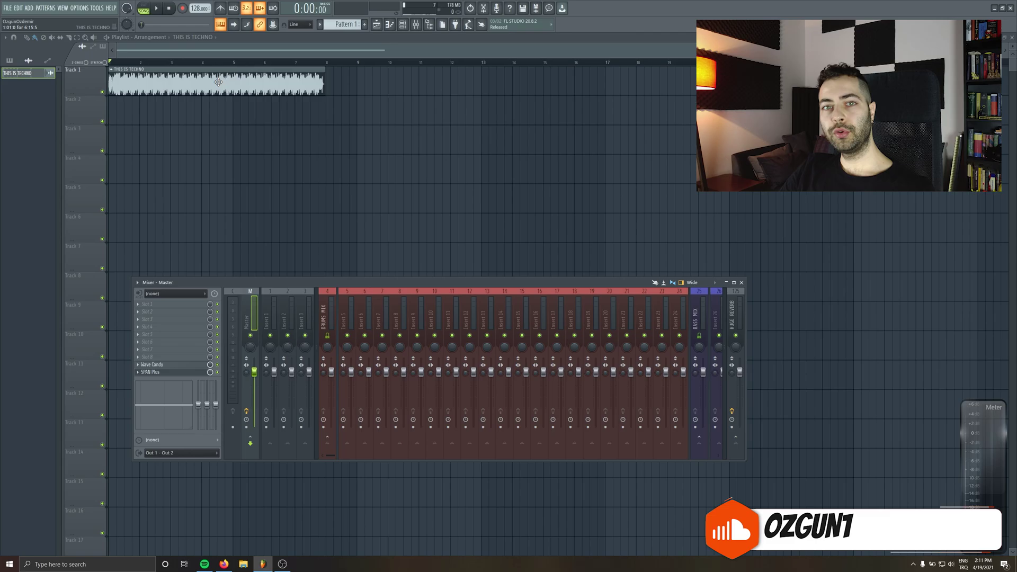
pyautogui.click(147, 357)
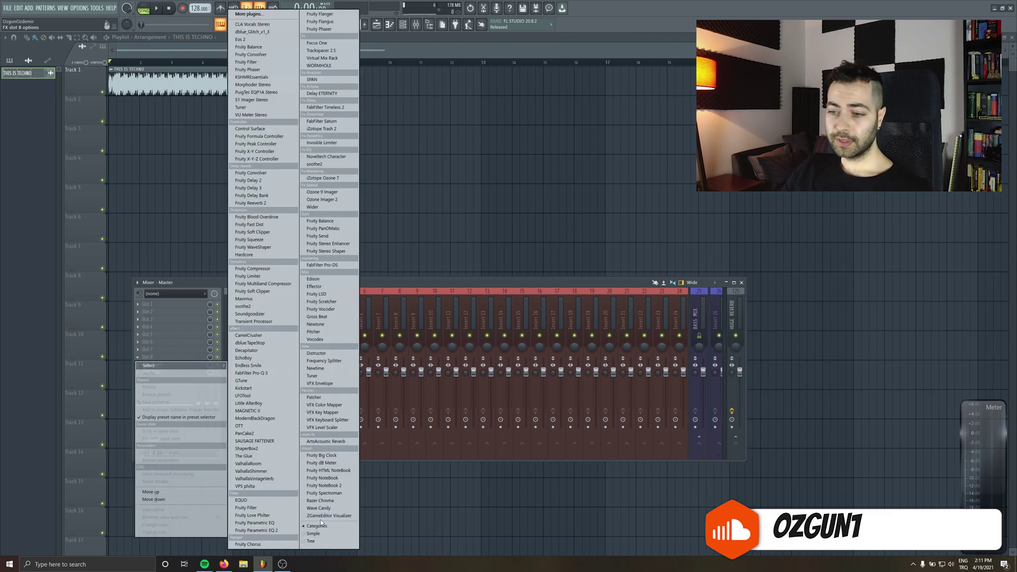
pyautogui.click(320, 517)
# Step: Close the Mixer, centre the visualizer windows, and play the song briefly to check
pyautogui.moveTo(79, 51); pyautogui.dragTo(172, 156)
pyautogui.moveTo(287, 162); pyautogui.dragTo(394, 161)
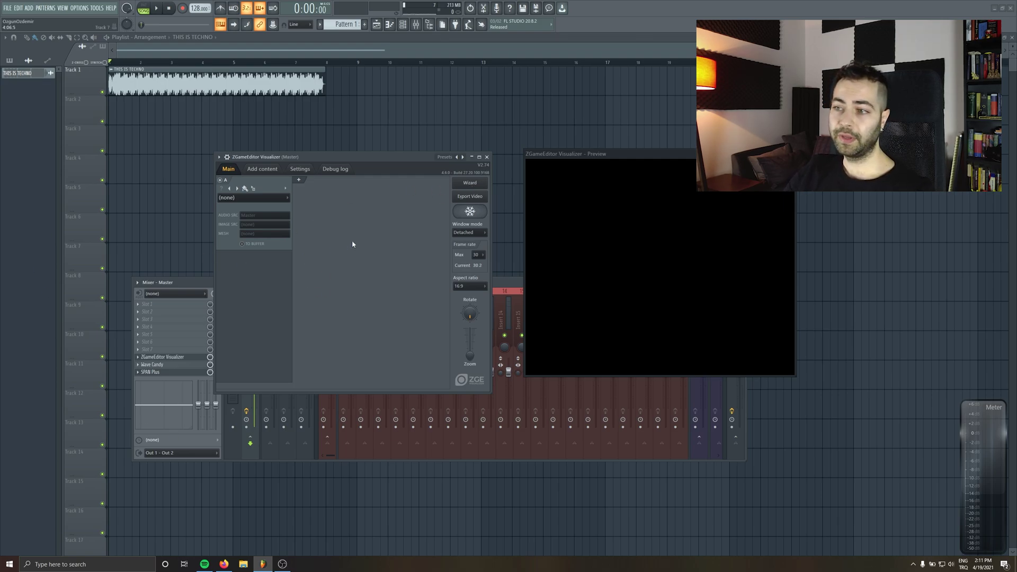
pyautogui.press('F9')
pyautogui.moveTo(297, 173); pyautogui.dragTo(273, 171)
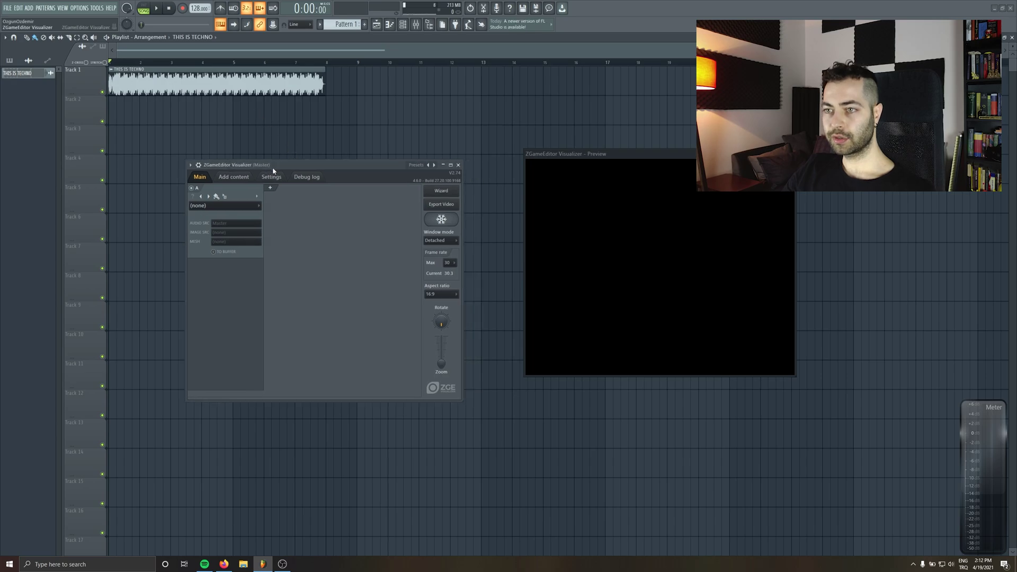
pyautogui.press('space')
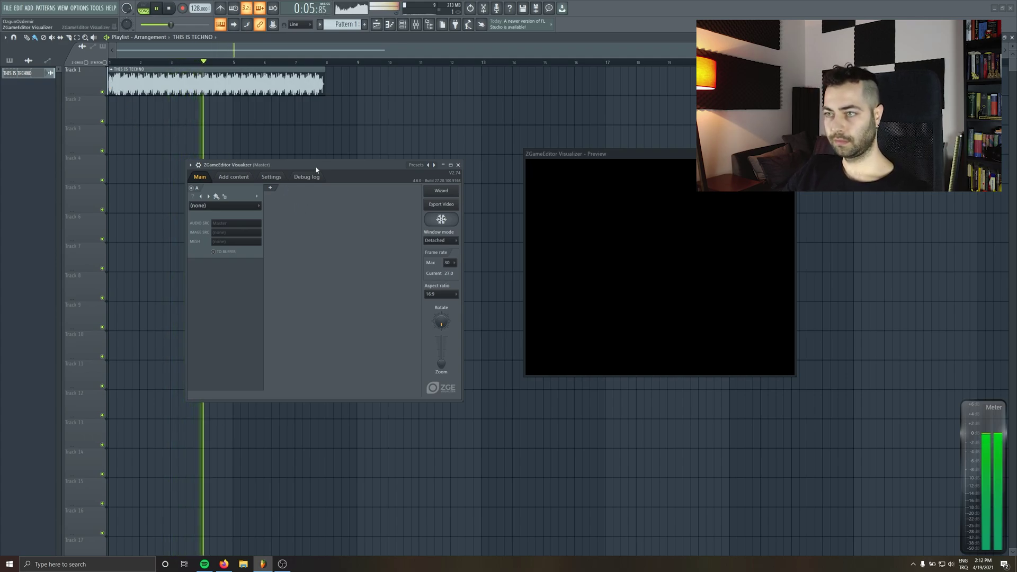
pyautogui.moveTo(316, 170); pyautogui.dragTo(314, 179)
pyautogui.press('space')
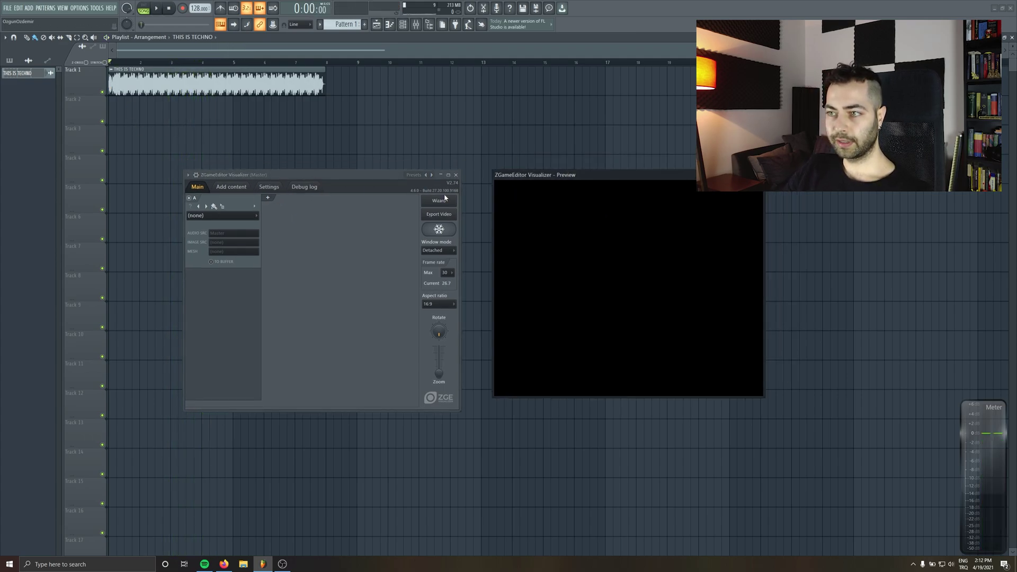
# Step: In the Video wizard, try Abstract Terrain, Cellular Tiled Tunnel, Truchet and Hexagonal presets, then choose Mandelbulb
pyautogui.click(450, 204)
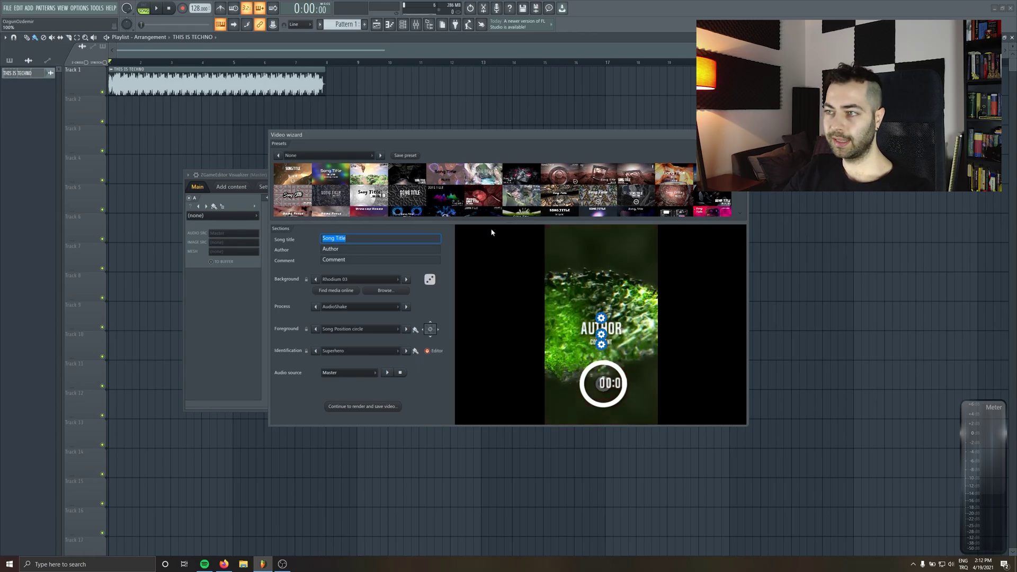
pyautogui.click(560, 173)
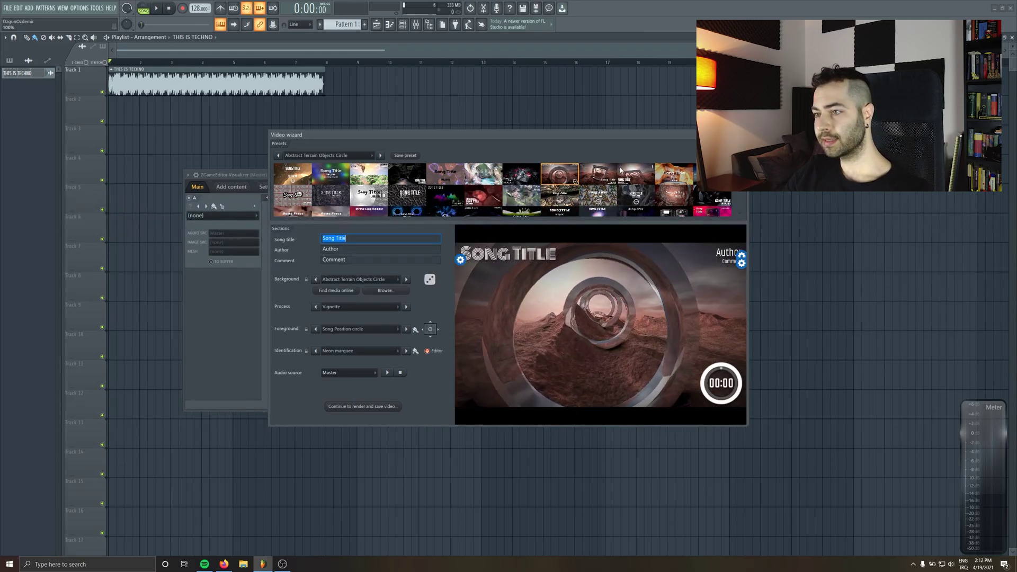
pyautogui.click(715, 200)
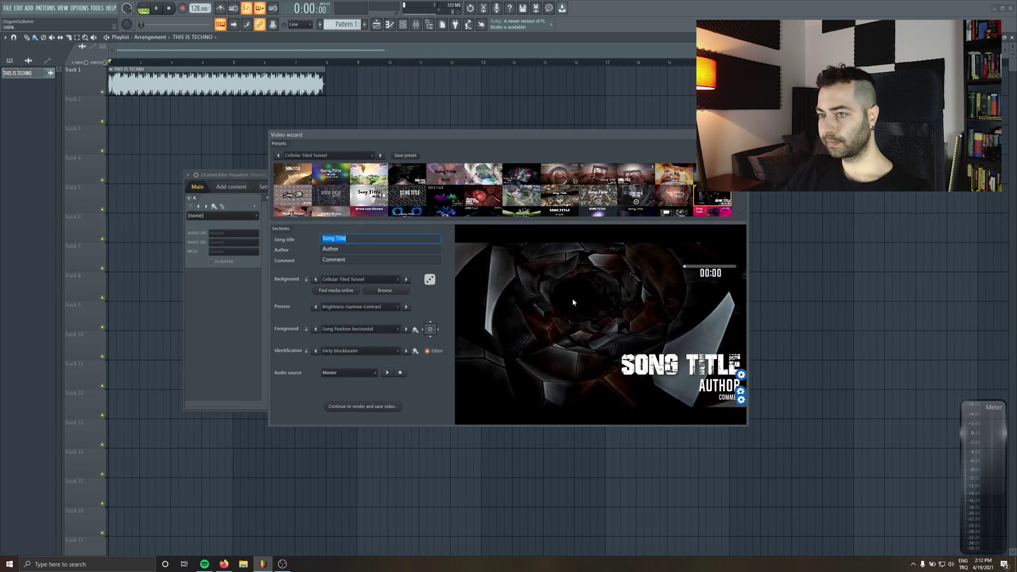
pyautogui.scroll(-3, 327, 190)
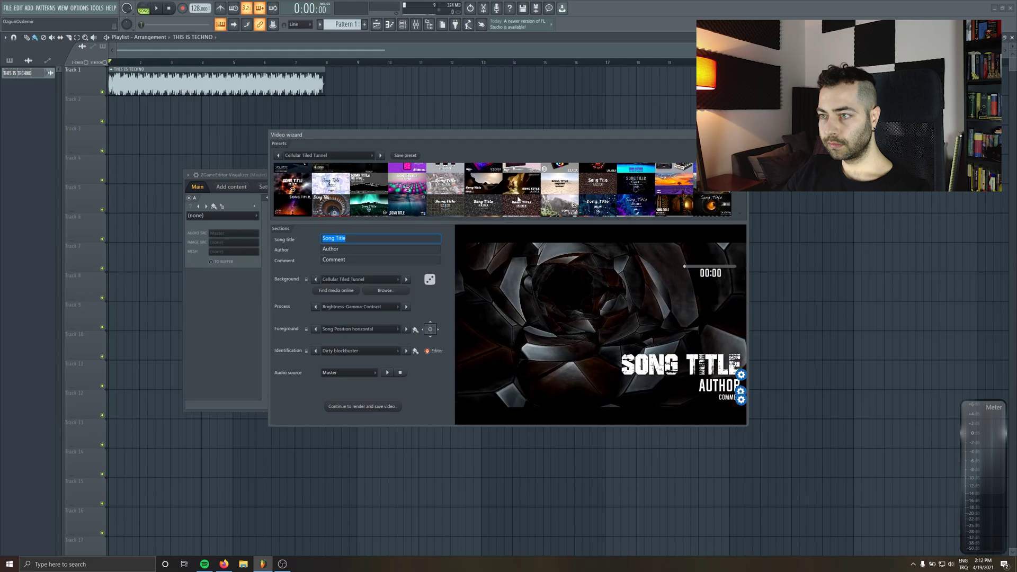
pyautogui.click(453, 209)
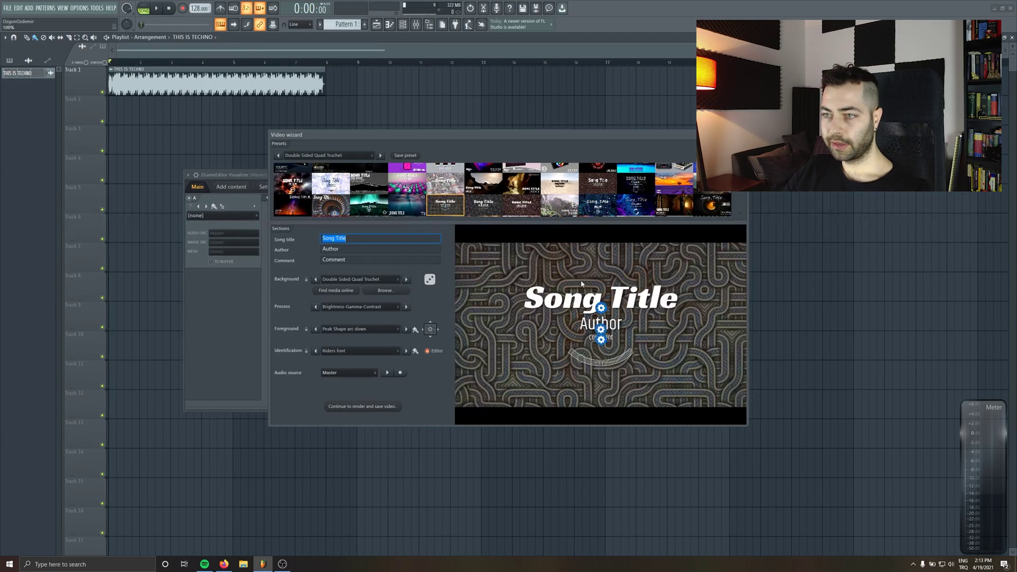
pyautogui.scroll(-3, 485, 203)
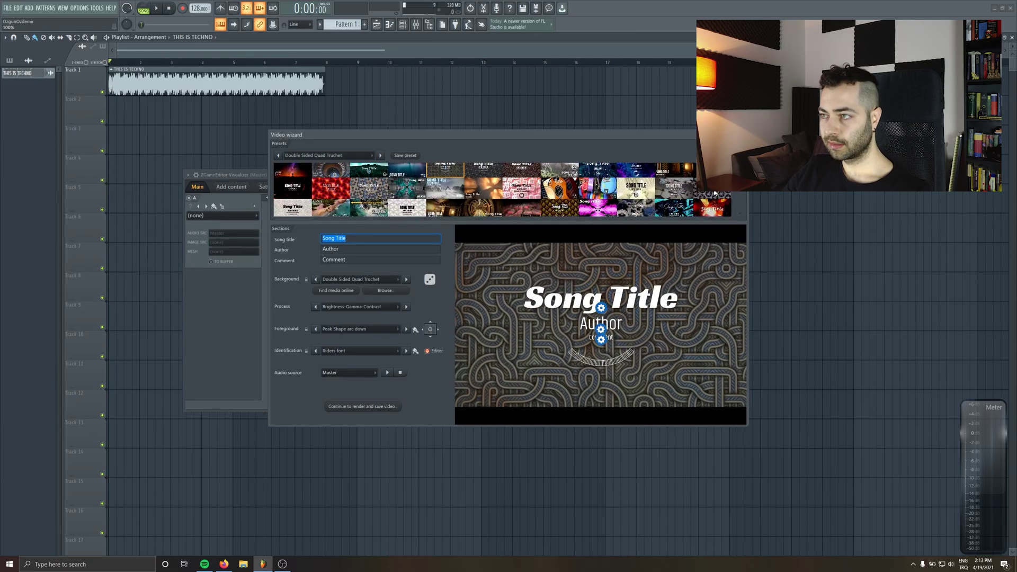
pyautogui.click(717, 194)
pyautogui.scroll(-3, 480, 177)
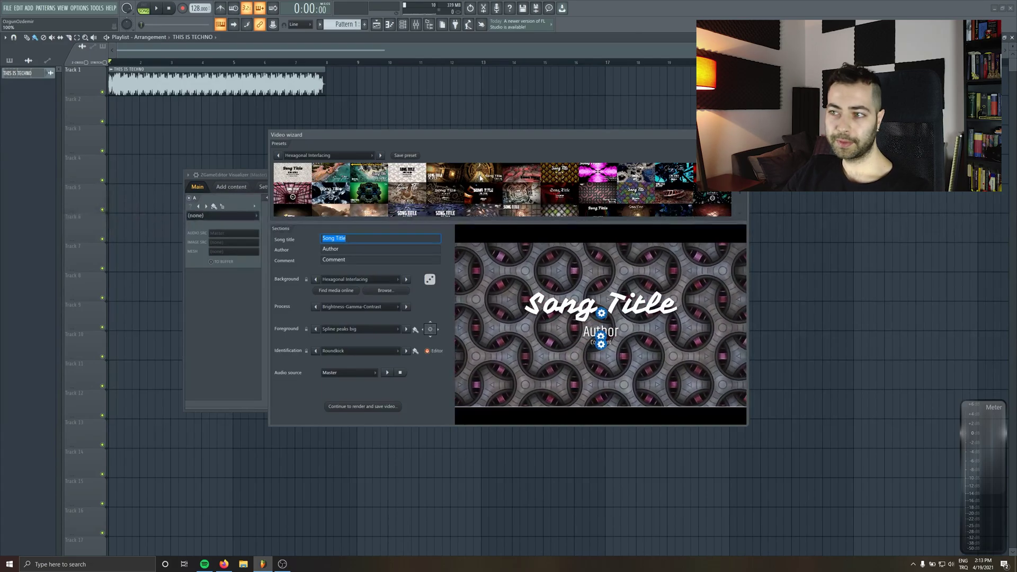
pyautogui.click(368, 196)
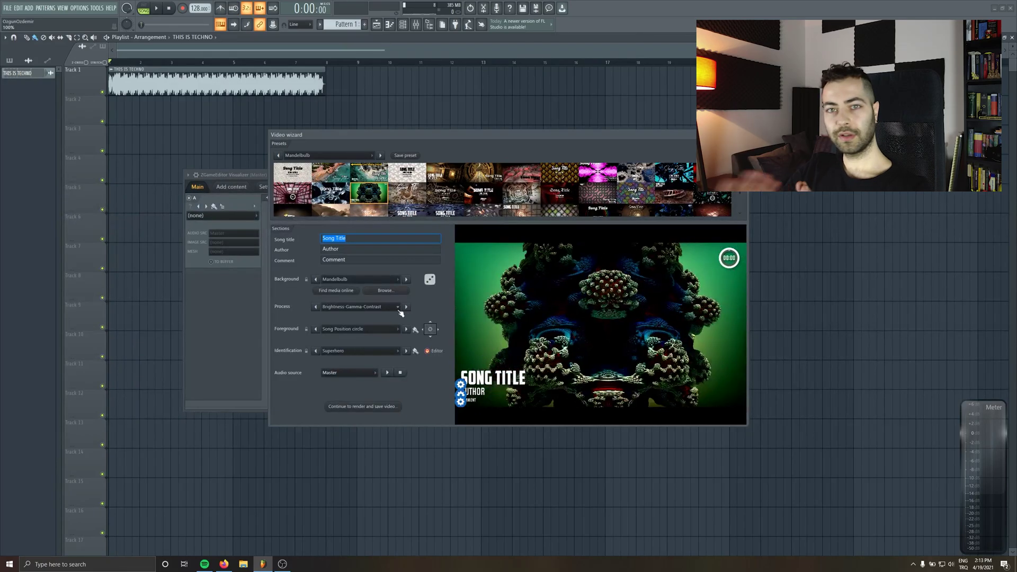
# Step: Enter 'This is Techno' as song title, the author's name, and begin the comment with '#'
pyautogui.click(373, 241)
pyautogui.doubleClick(374, 241)
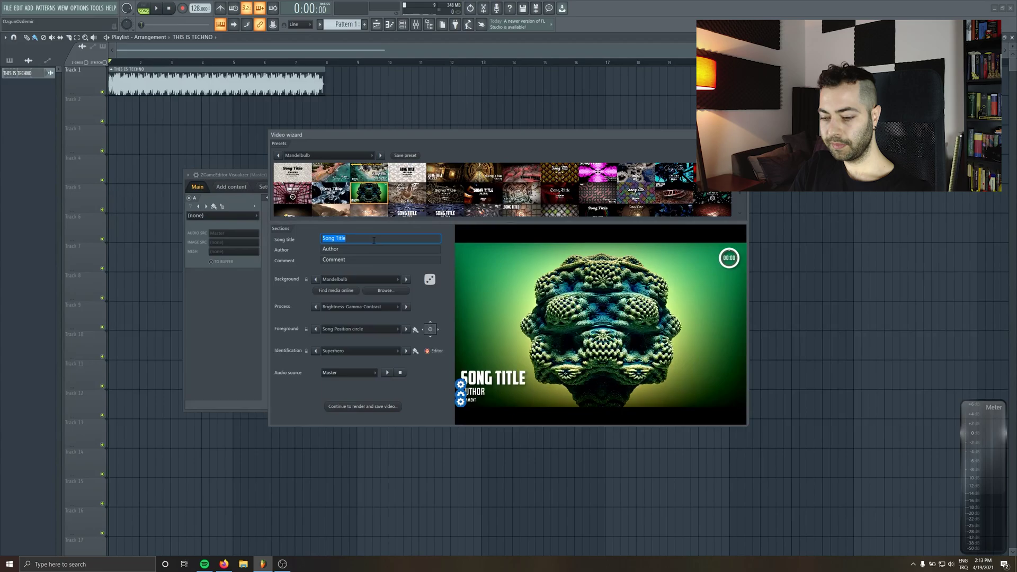
pyautogui.write('This is Techno')
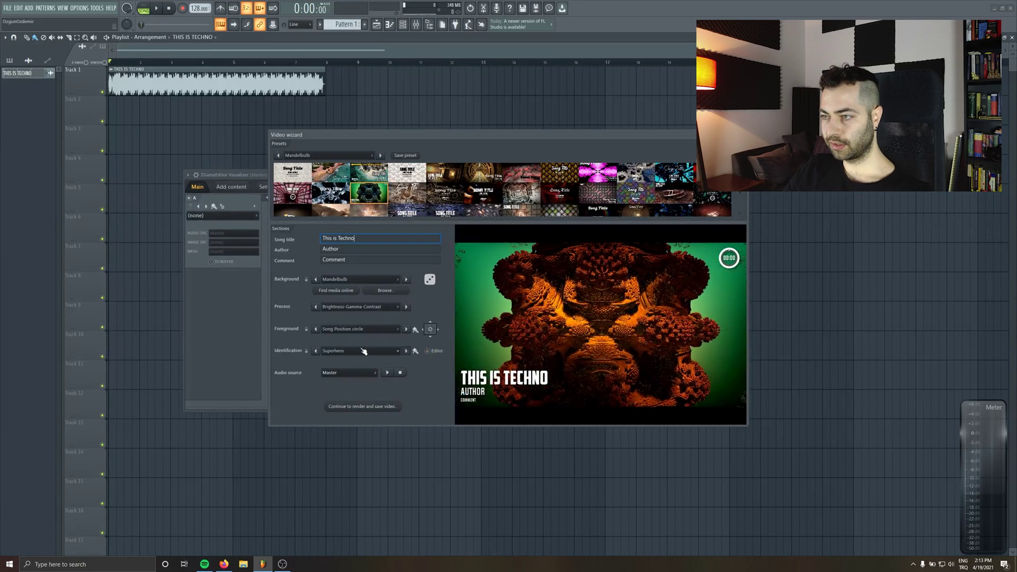
pyautogui.press('Tab')
pyautogui.write('Ozgun')
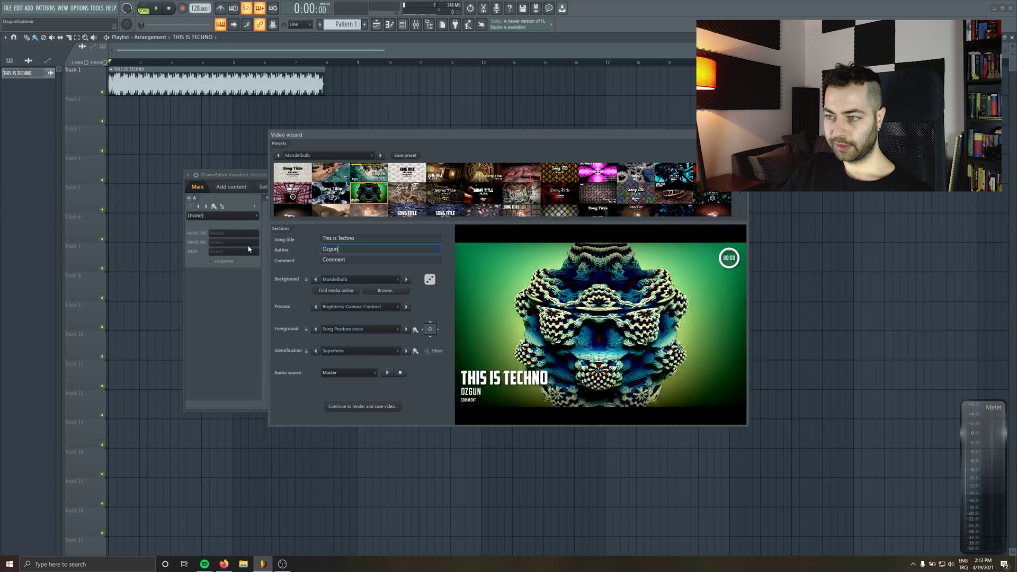
pyautogui.press('Tab')
pyautogui.write('#')
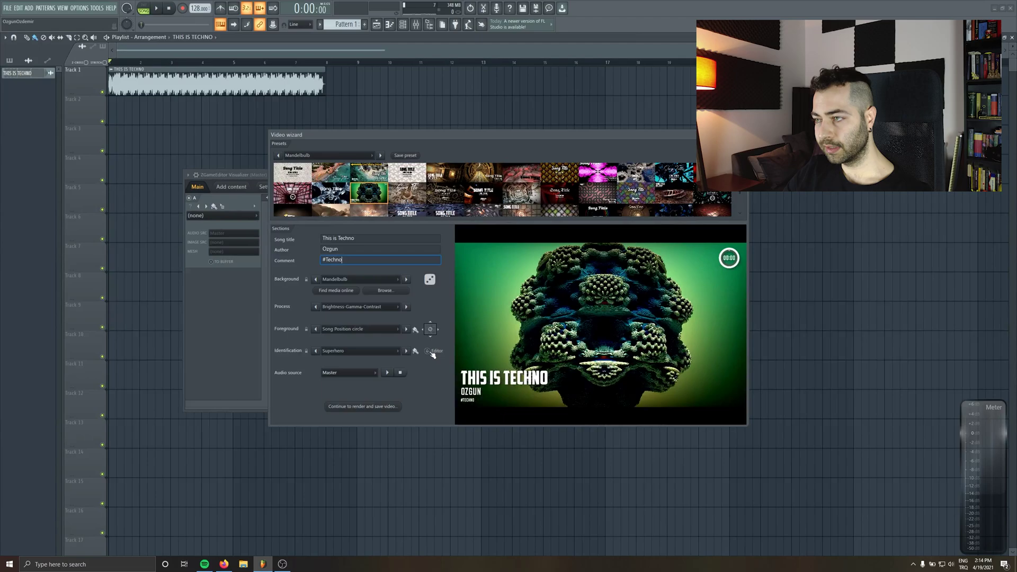
# Step: Move the Song Position timer circle toward the upper right of the video
pyautogui.press('BackSpace')
pyautogui.click(430, 329)
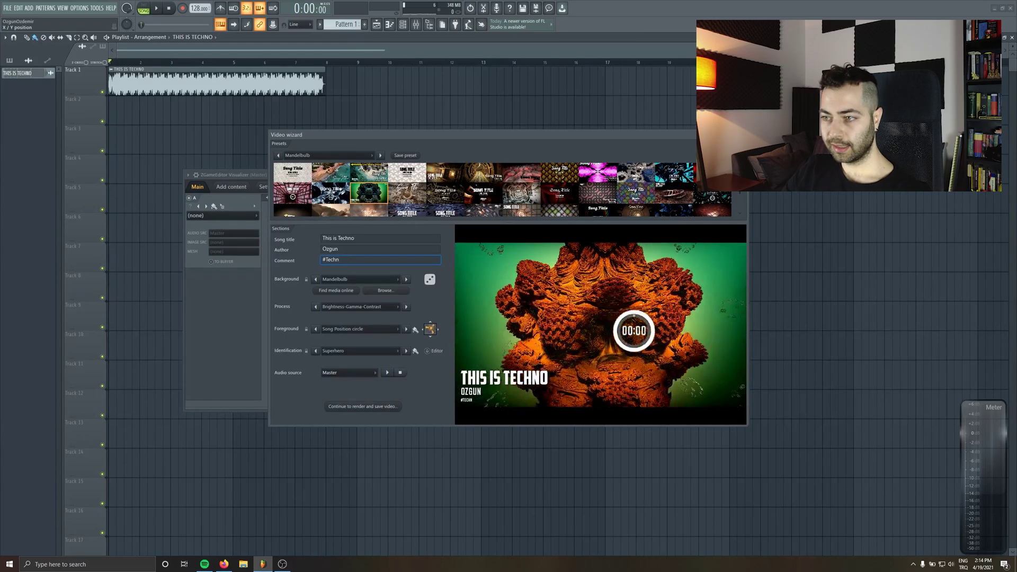
pyautogui.moveTo(430, 329); pyautogui.dragTo(431, 329)
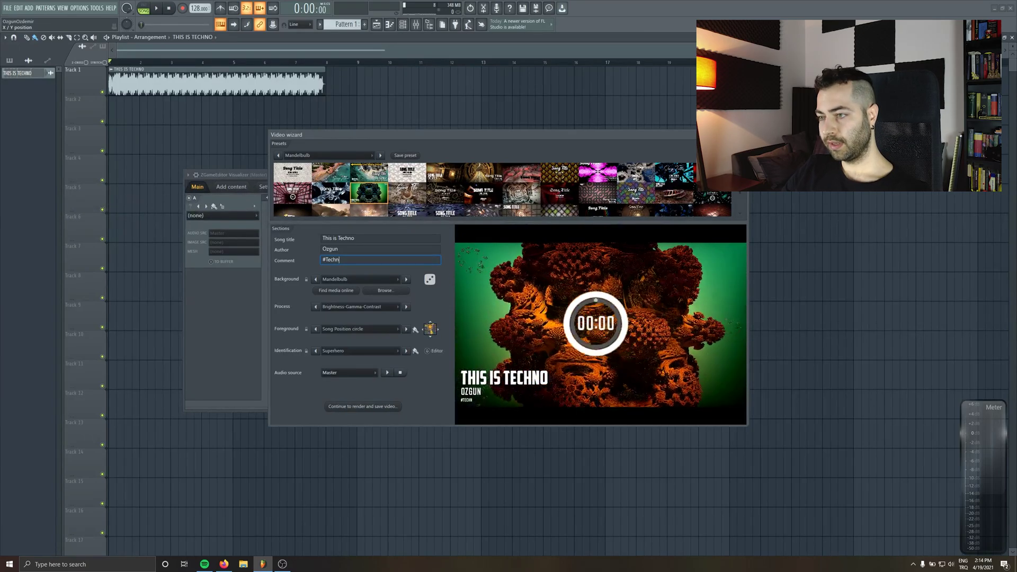
pyautogui.moveTo(430, 328); pyautogui.dragTo(429, 329)
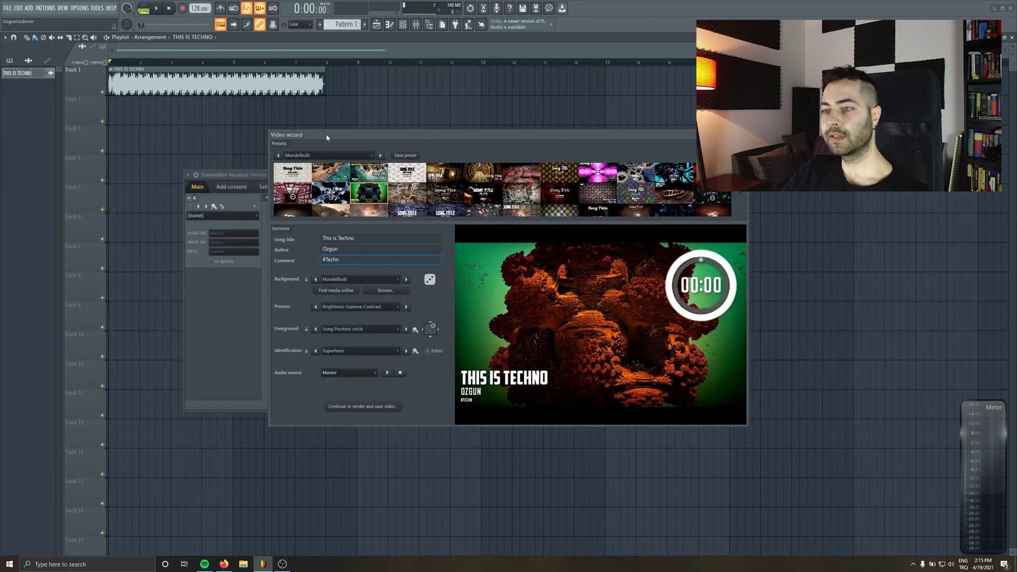
# Step: Shift the wizard down and keep Brightness-Gamma-Contrast as the process effect
pyautogui.moveTo(327, 137); pyautogui.dragTo(327, 148)
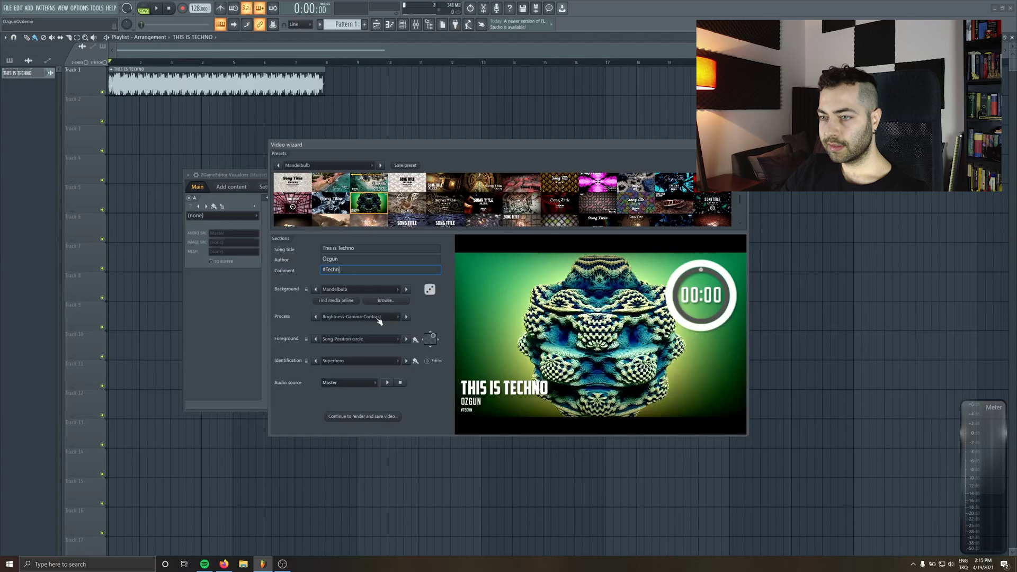
pyautogui.click(344, 317)
pyautogui.click(296, 322)
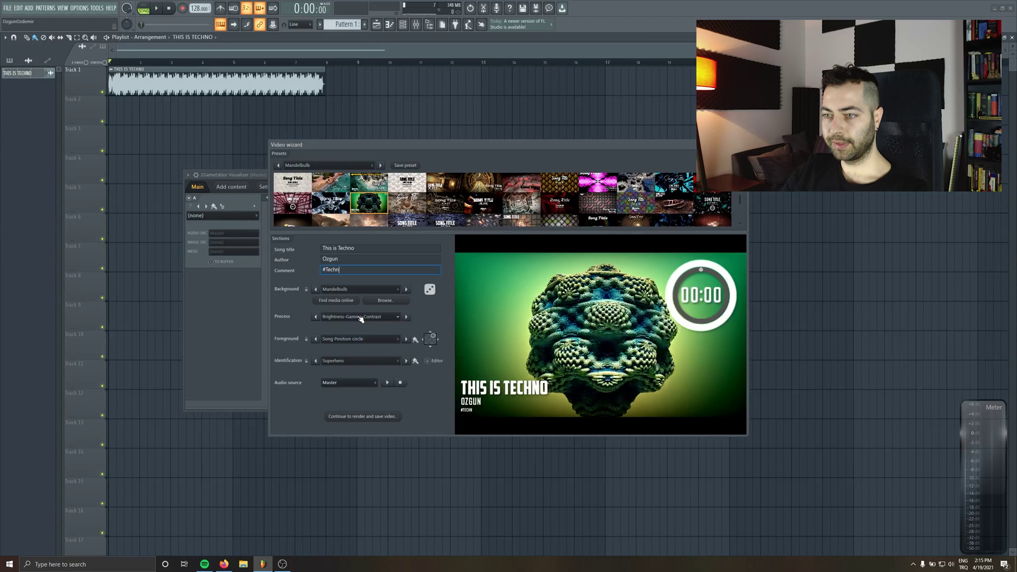
# Step: Finish the wizard, dismiss the export dialog, and adjust the visualizer's layer panel
pyautogui.click(363, 417)
pyautogui.click(673, 170)
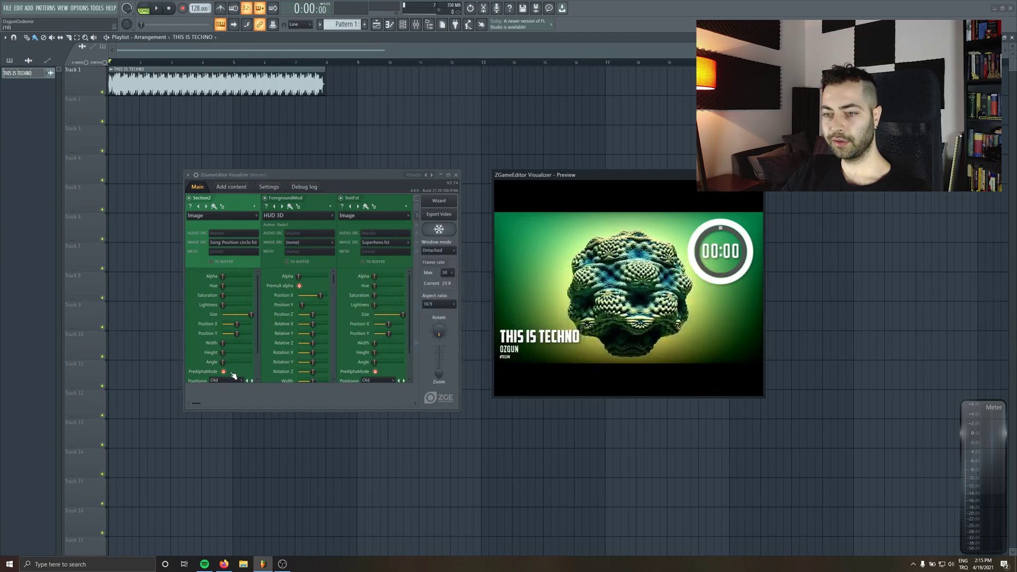
pyautogui.moveTo(199, 405); pyautogui.dragTo(195, 401)
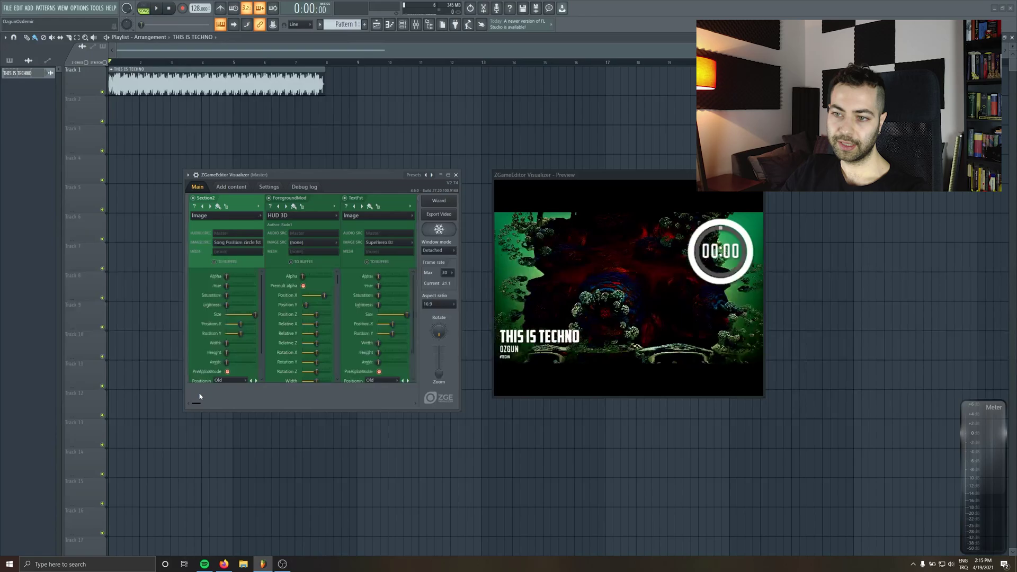
pyautogui.moveTo(200, 396)
pyautogui.mouseDown()
pyautogui.moveTo(420, 392)
pyautogui.moveTo(204, 395)
pyautogui.mouseUp()
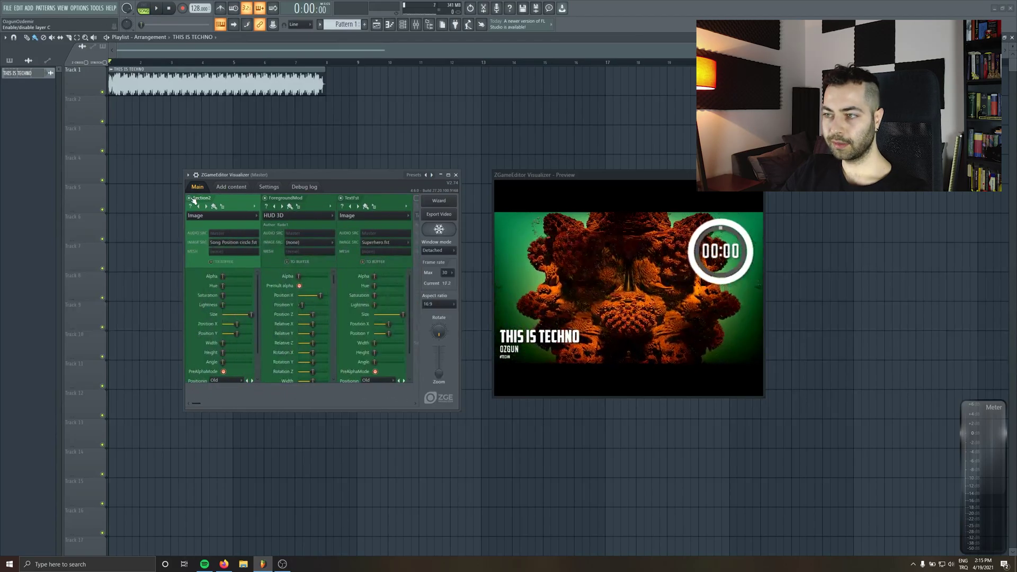
# Step: Toggle the Section2, ForegroundMod and TextFst layers off and on to compare
pyautogui.click(190, 198)
pyautogui.click(190, 198)
pyautogui.click(265, 199)
pyautogui.click(265, 198)
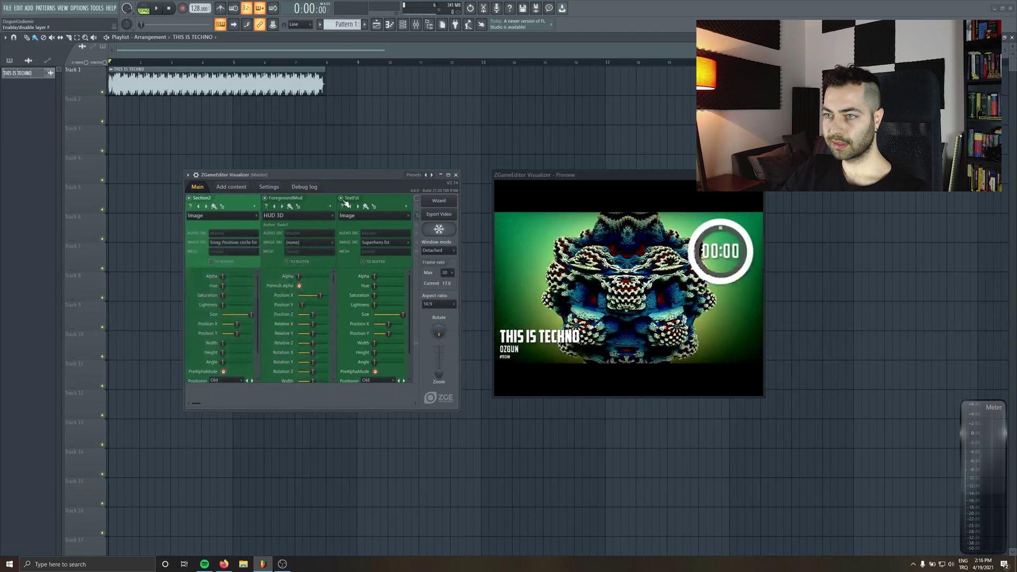
pyautogui.click(341, 198)
pyautogui.click(341, 198)
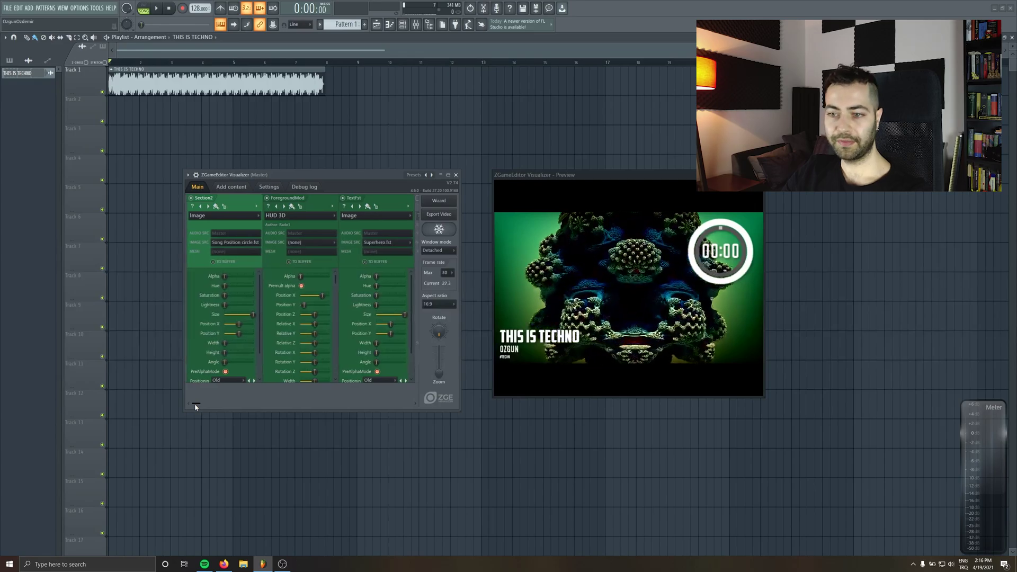
pyautogui.moveTo(196, 407); pyautogui.dragTo(203, 404)
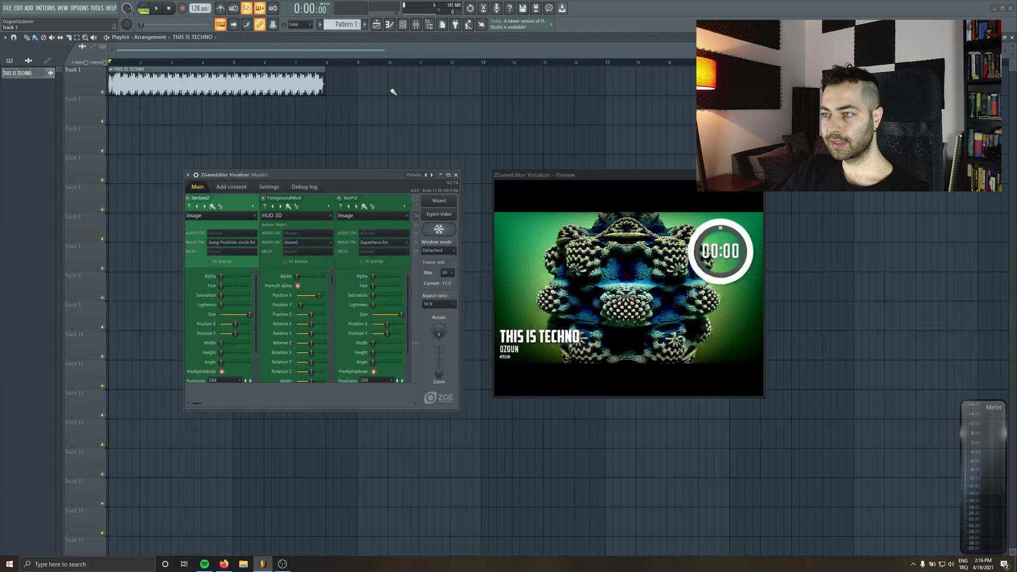
# Step: Enlarge the preview window and move it off the plugin's right panel while the song plays
pyautogui.click(155, 9)
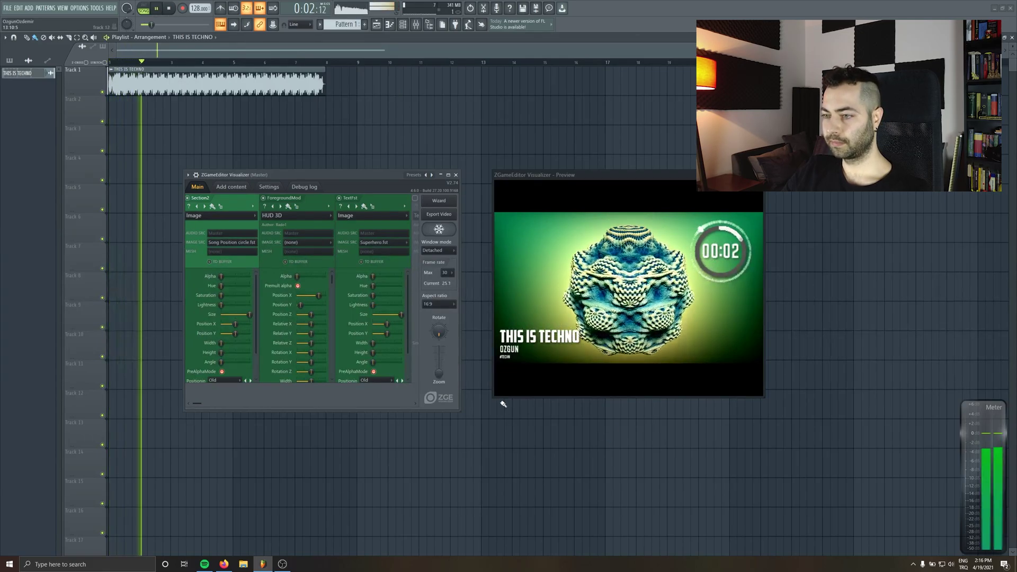
pyautogui.moveTo(493, 397); pyautogui.dragTo(404, 455)
pyautogui.moveTo(518, 178); pyautogui.dragTo(582, 164)
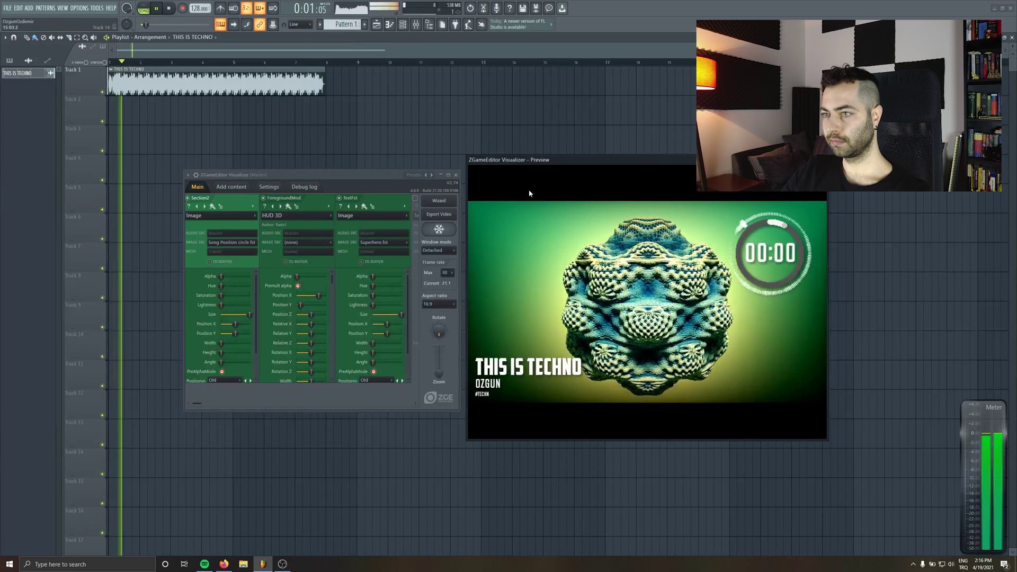
pyautogui.press('space')
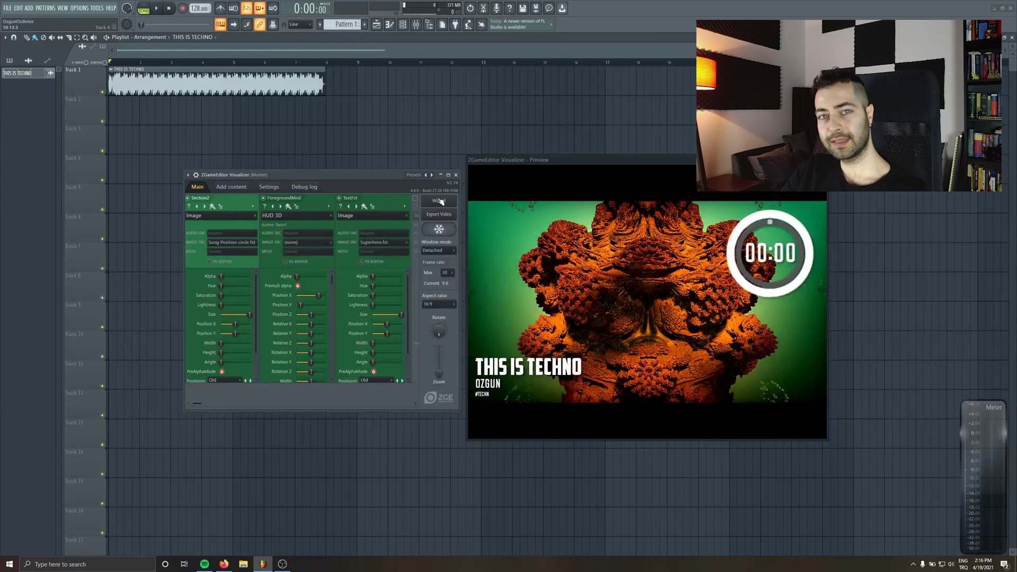
pyautogui.press('space')
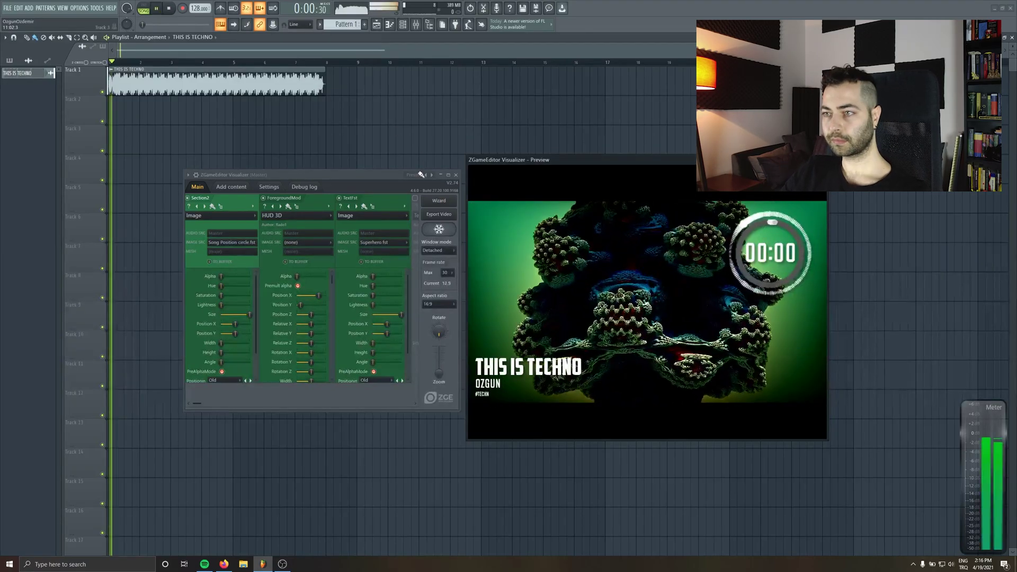
# Step: In the wizard, set the process effect to AudioShake with its amount near zero
pyautogui.click(438, 200)
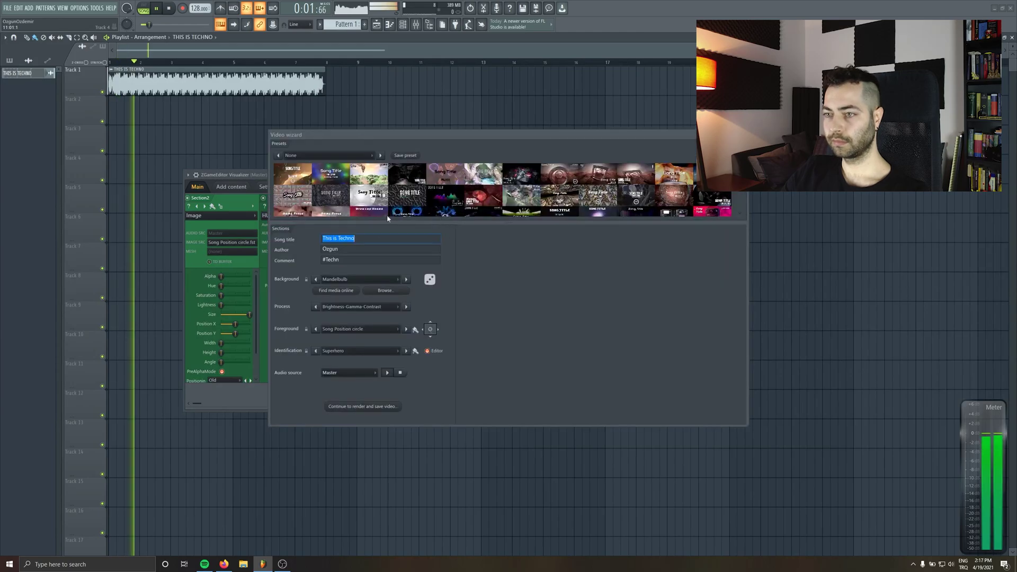
pyautogui.click(347, 307)
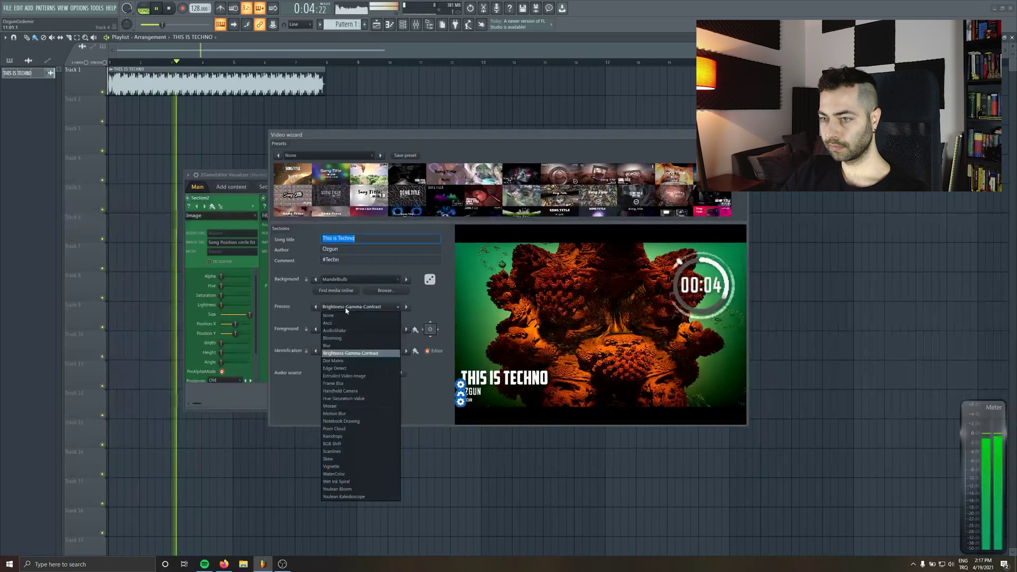
pyautogui.click(371, 330)
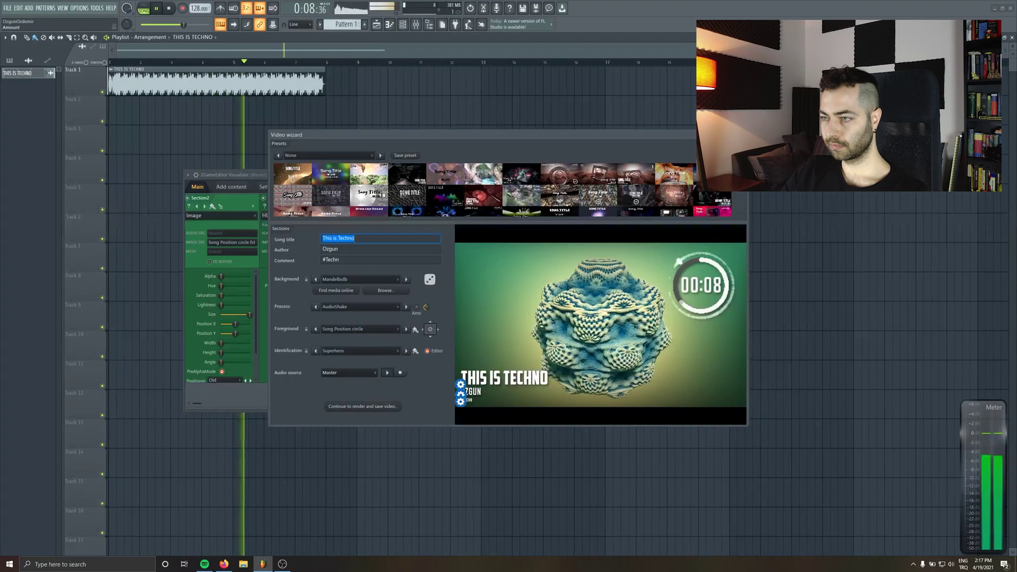
pyautogui.moveTo(416, 308); pyautogui.dragTo(420, 311)
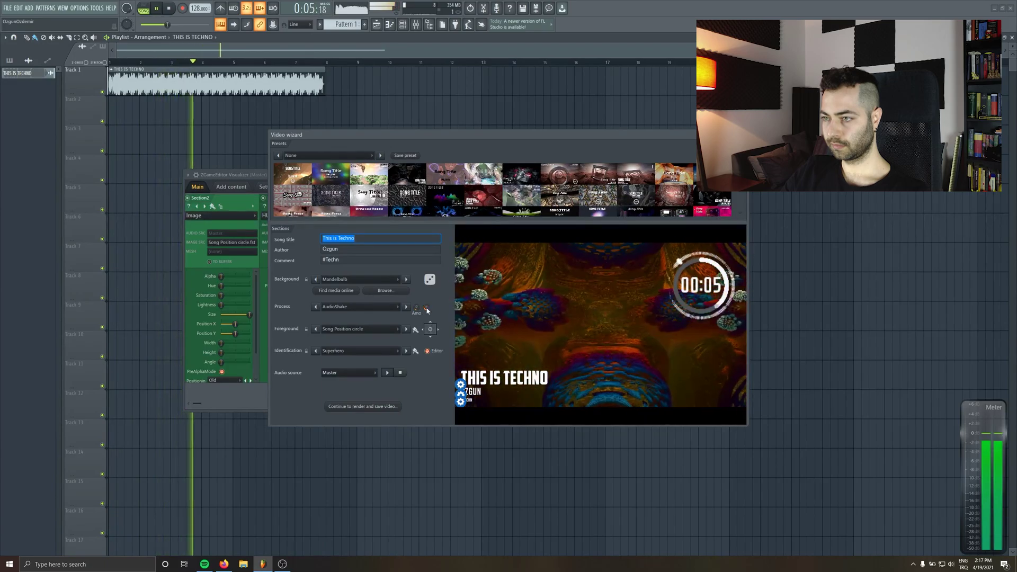
# Step: Try RGB Shift as the process effect and preview it with playback
pyautogui.click(365, 307)
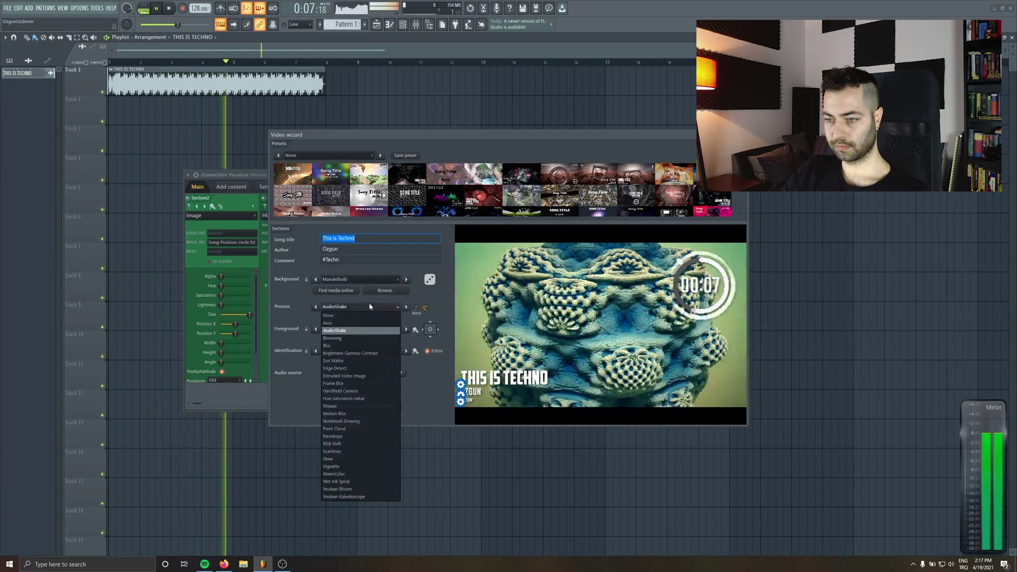
pyautogui.click(349, 444)
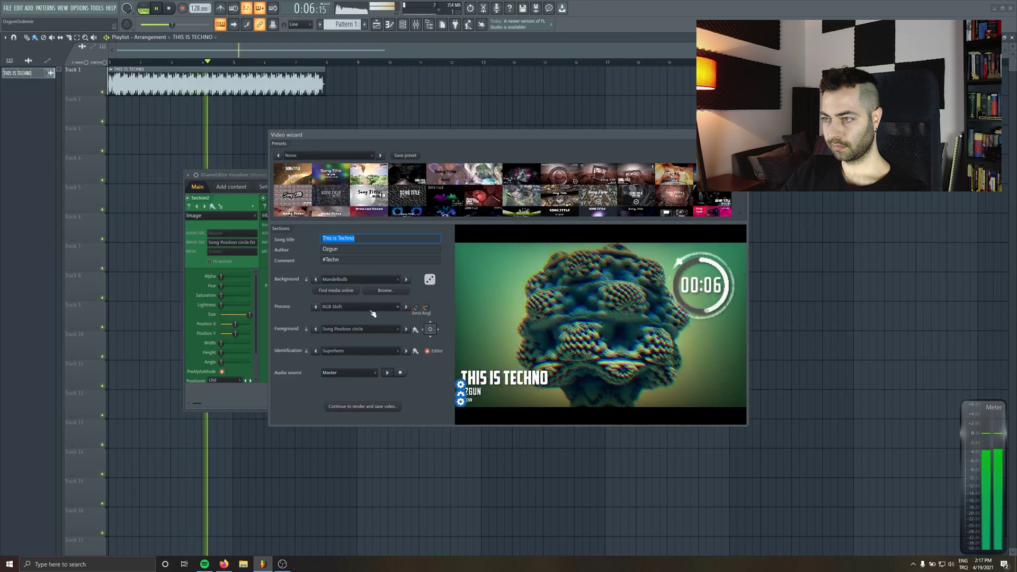
pyautogui.click(362, 407)
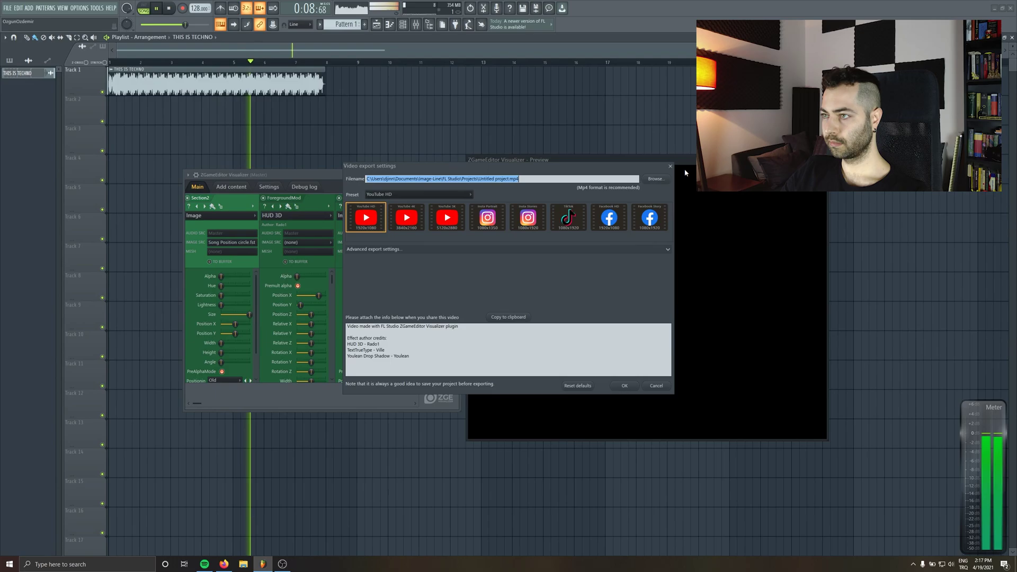
pyautogui.click(670, 167)
pyautogui.click(170, 9)
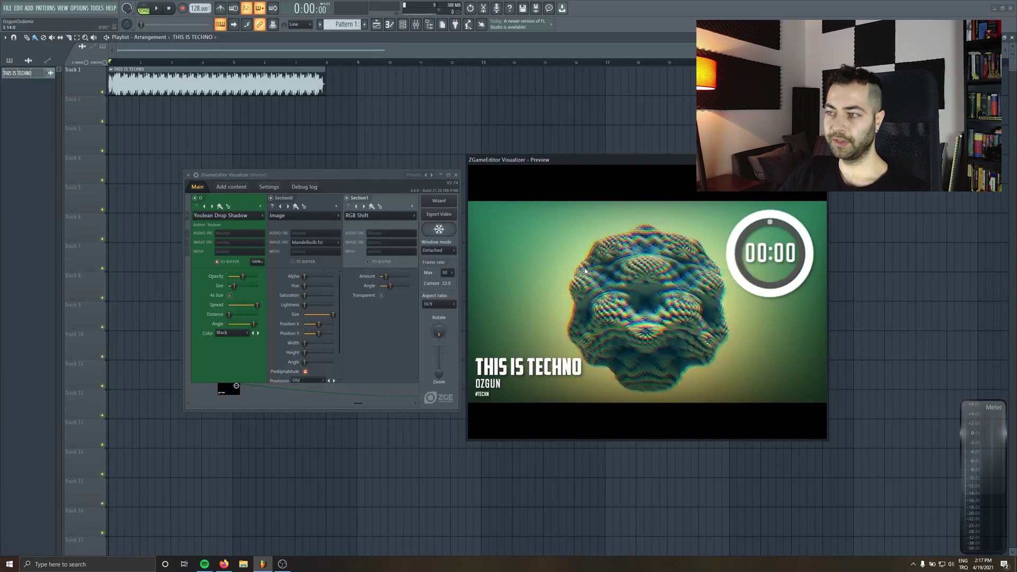
pyautogui.press('space')
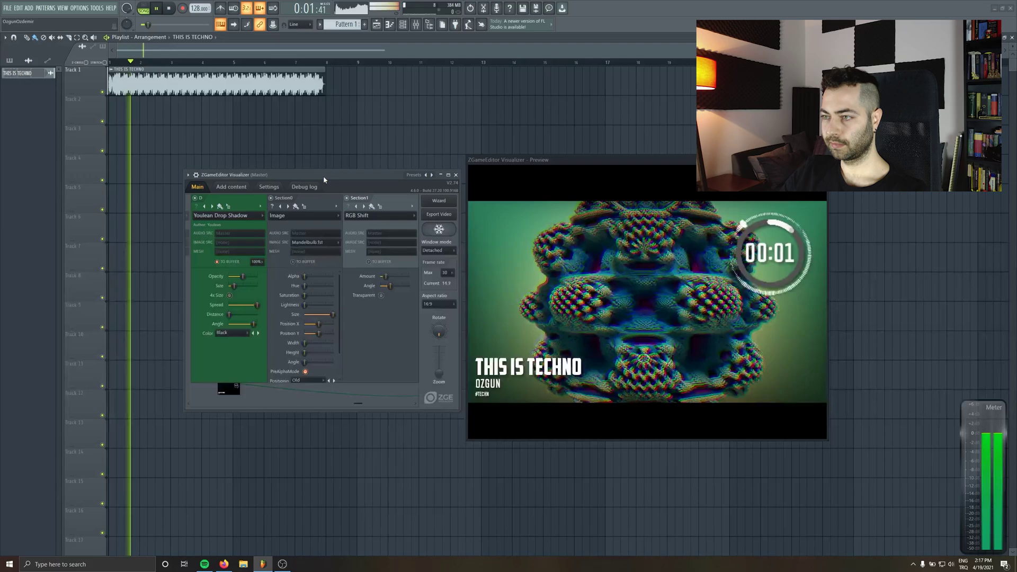
pyautogui.press('space')
# Step: Switch the process effect back to AudioShake and close the export settings
pyautogui.click(440, 201)
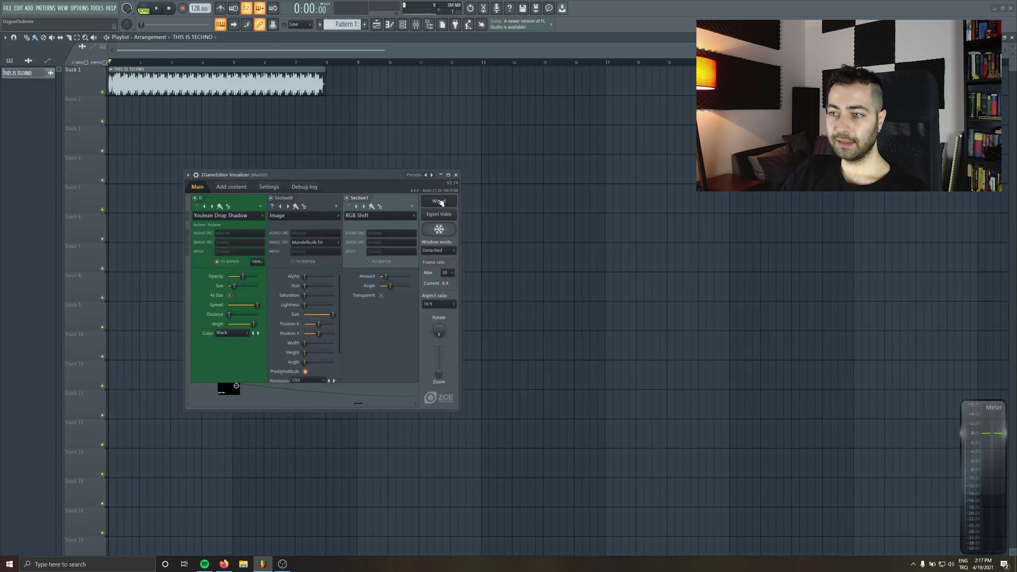
pyautogui.click(343, 307)
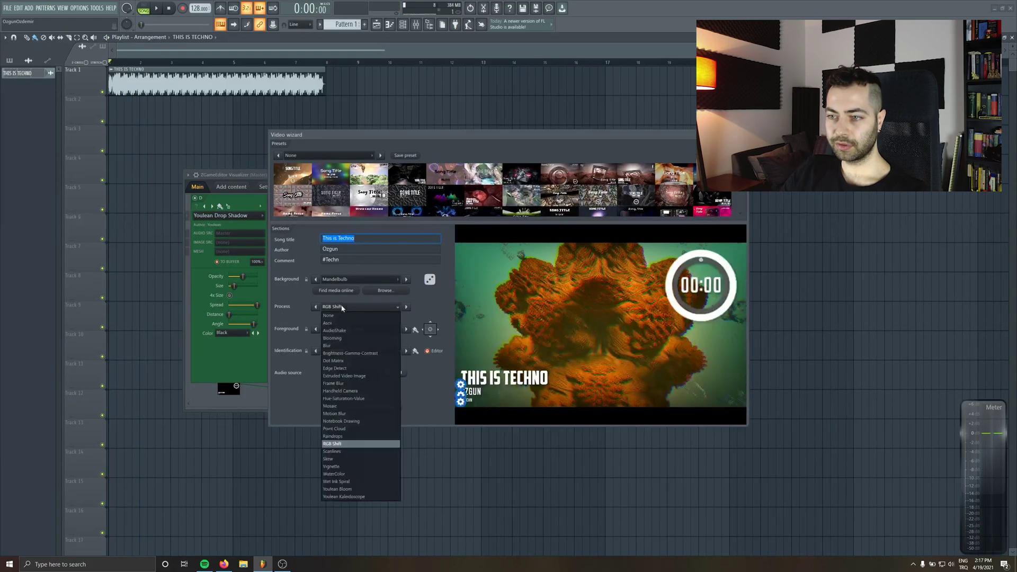
pyautogui.click(339, 444)
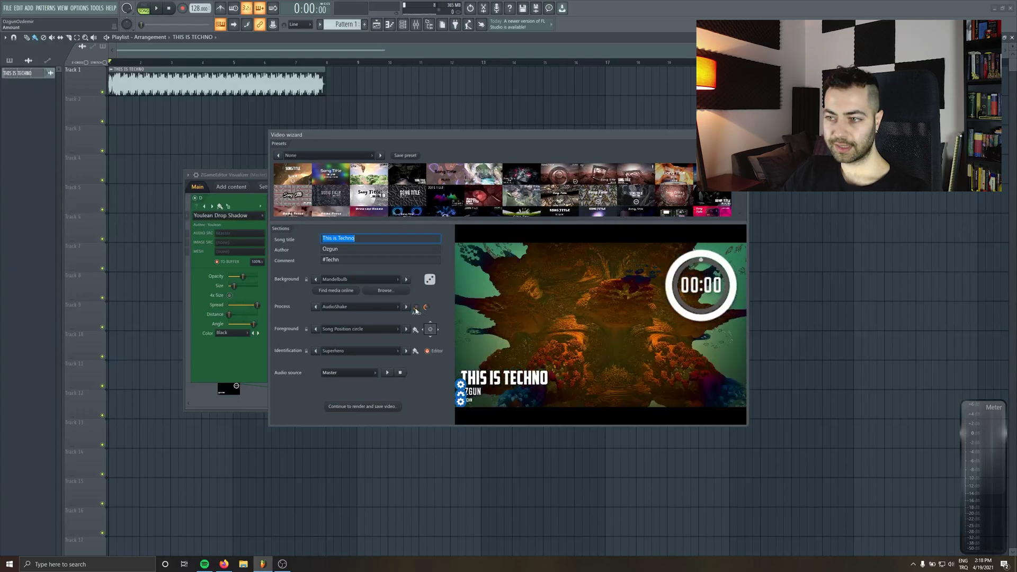
pyautogui.click(367, 406)
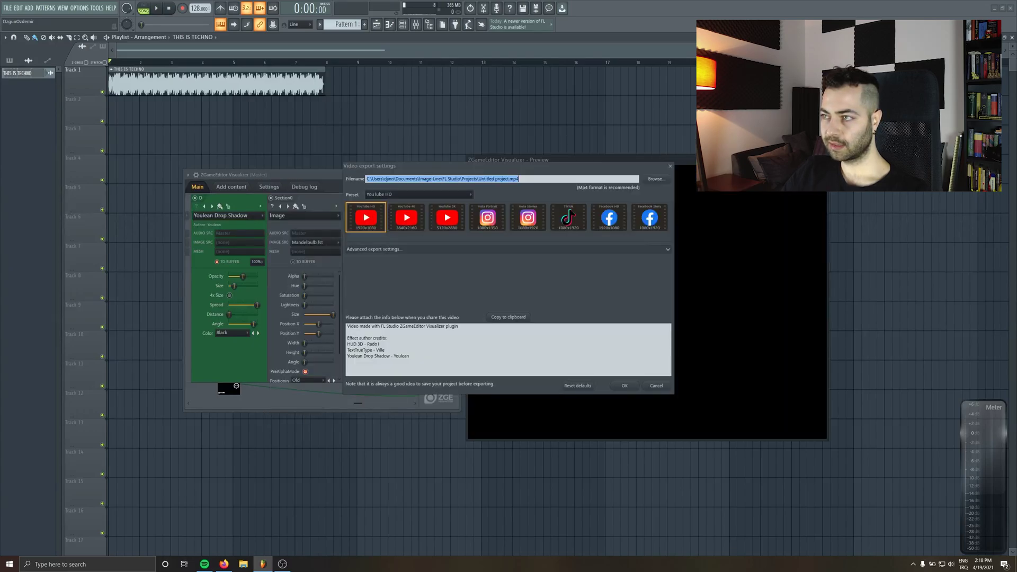
pyautogui.click(671, 167)
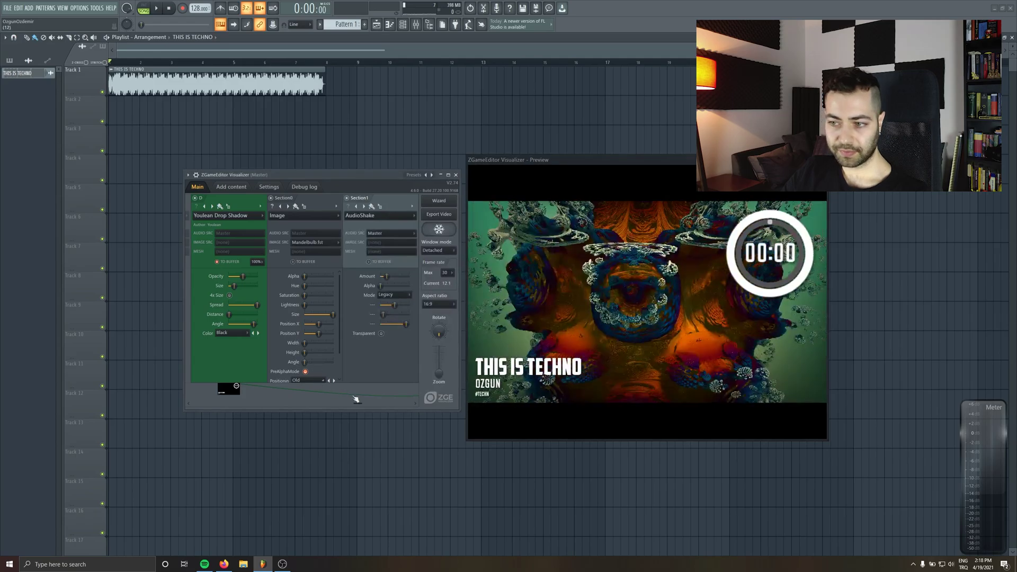
# Step: Lower AudioShake amount, raise its alpha, set Normal mode, reduce speed, and reopen the wizard
pyautogui.moveTo(356, 399); pyautogui.dragTo(419, 406)
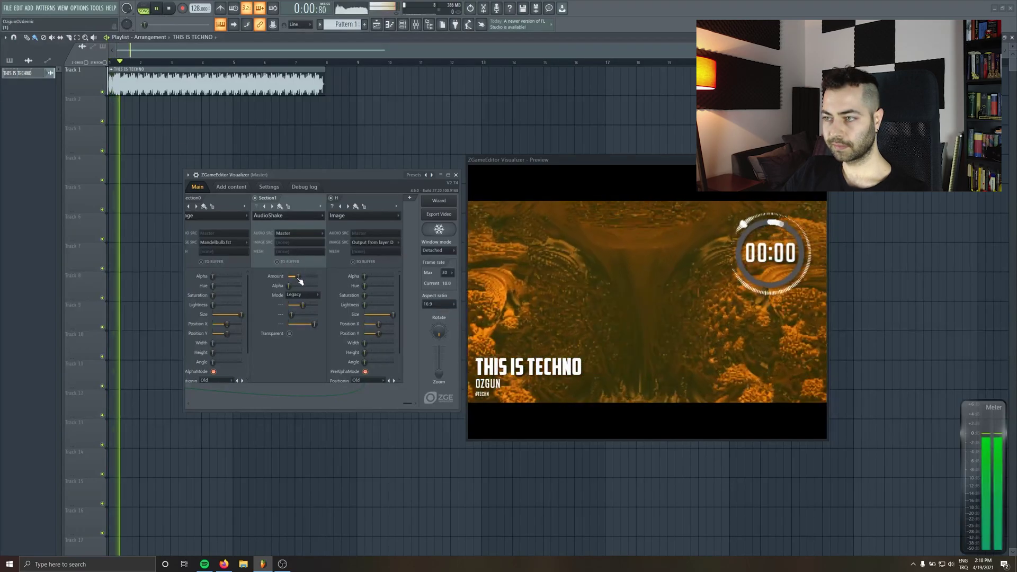
pyautogui.moveTo(298, 276); pyautogui.dragTo(290, 278)
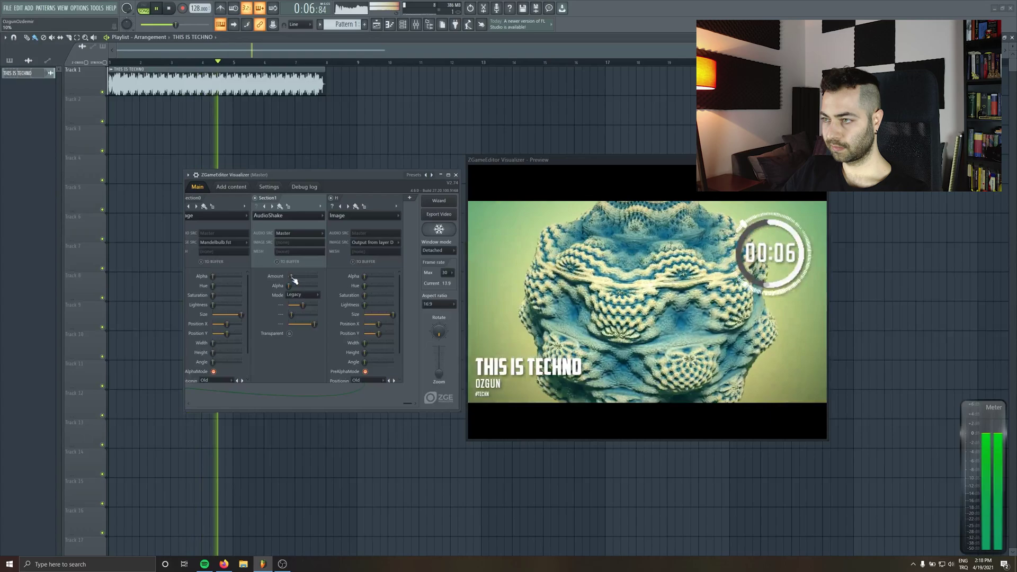
pyautogui.moveTo(289, 286)
pyautogui.mouseDown()
pyautogui.moveTo(298, 289)
pyautogui.moveTo(289, 286)
pyautogui.mouseUp()
pyautogui.click(302, 294)
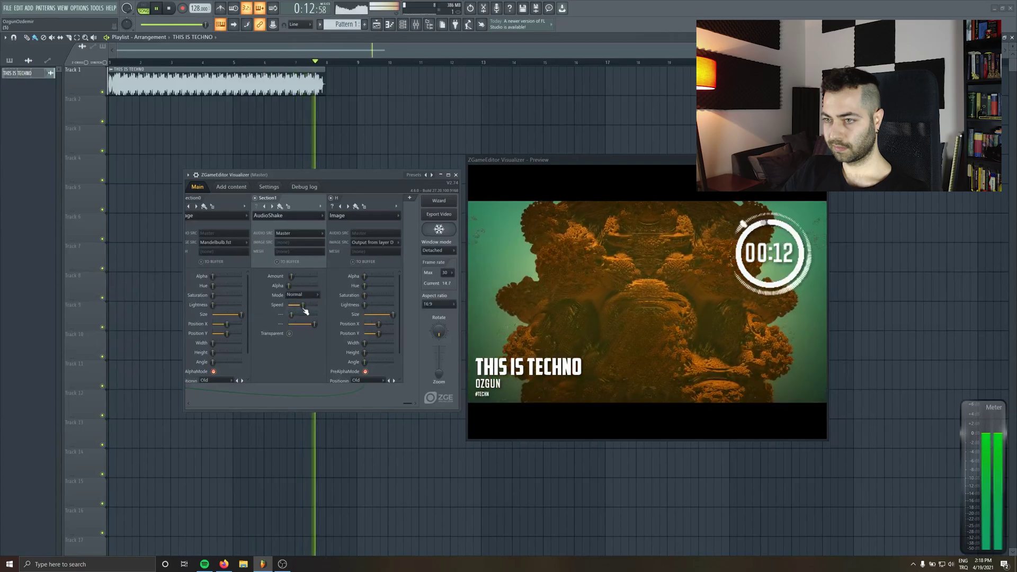
pyautogui.moveTo(305, 311); pyautogui.dragTo(312, 328)
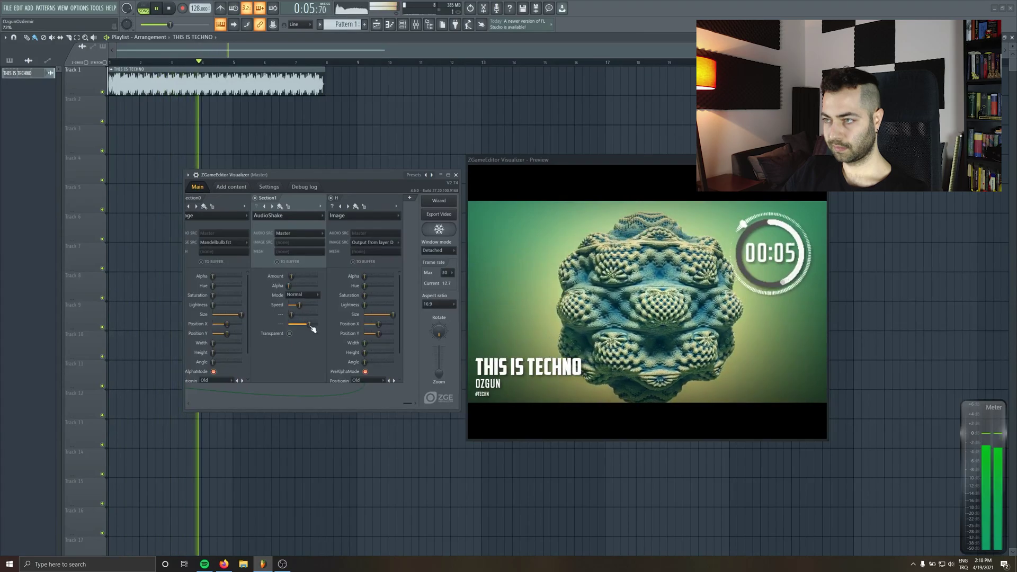
pyautogui.press('space')
pyautogui.press('space')
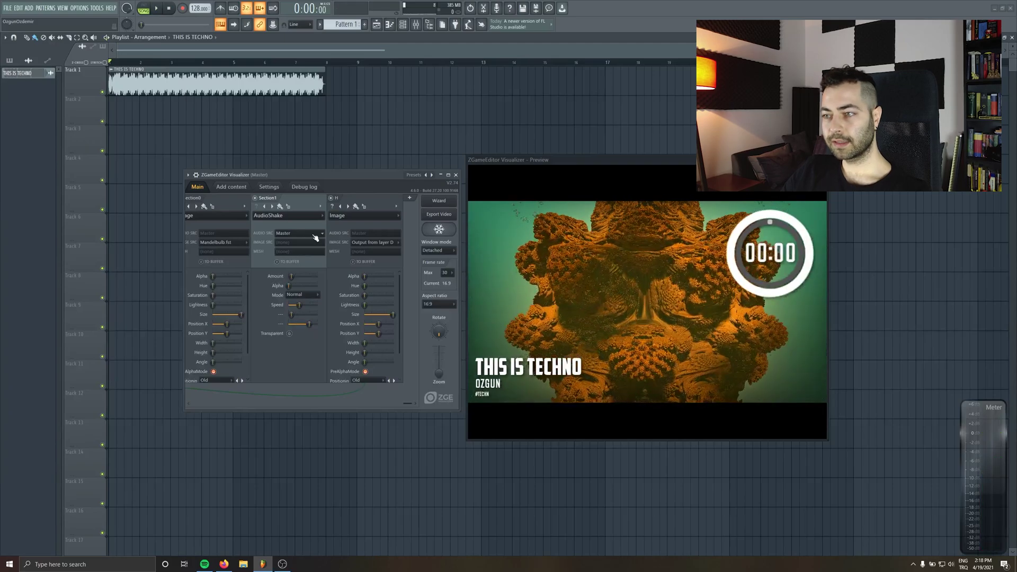
pyautogui.click(440, 201)
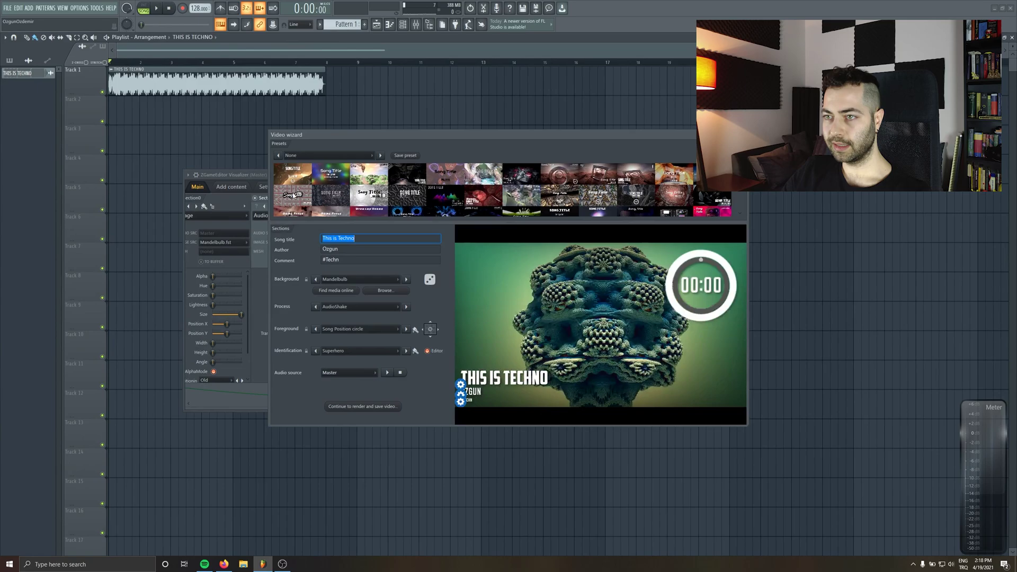
# Step: Apply the red circle preset and preview the new look with playback
pyautogui.click(575, 179)
pyautogui.press('Escape')
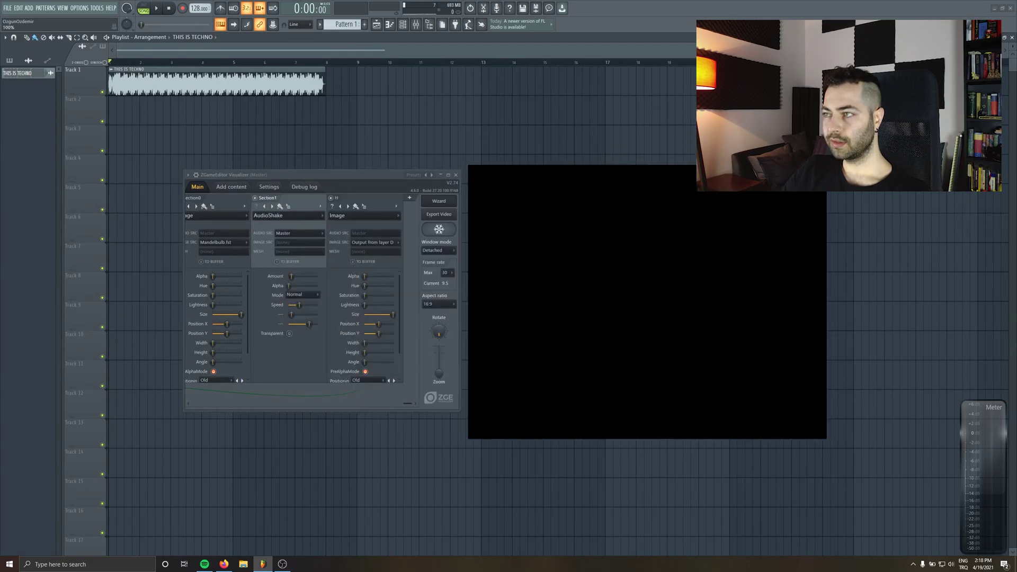
pyautogui.click(438, 214)
pyautogui.click(671, 167)
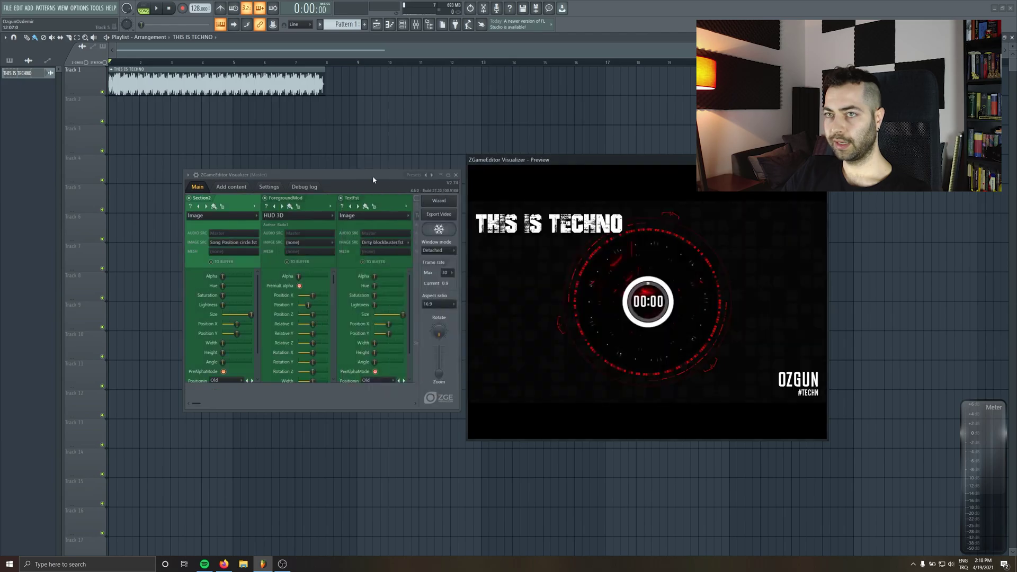
pyautogui.click(161, 8)
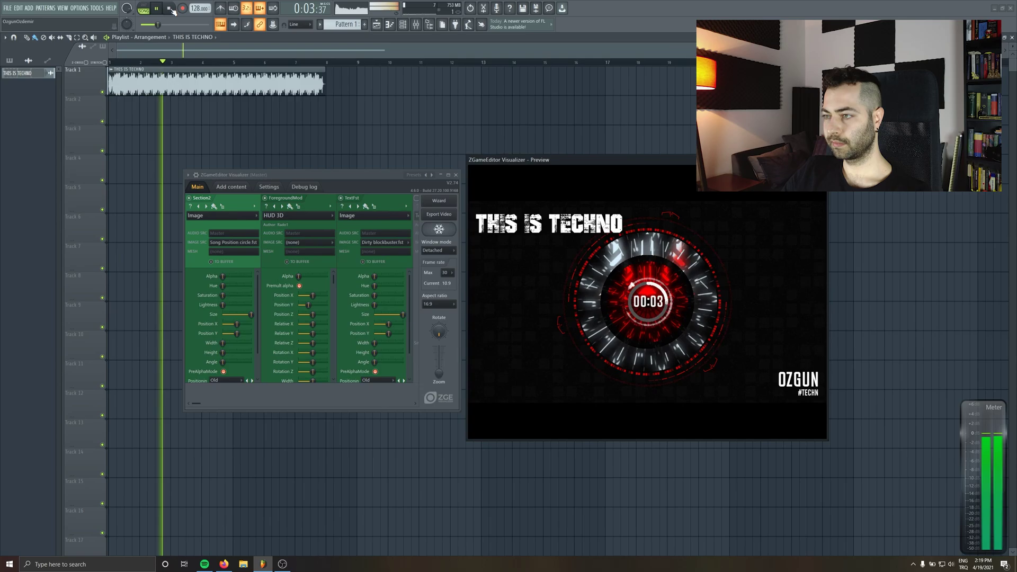
pyautogui.click(169, 8)
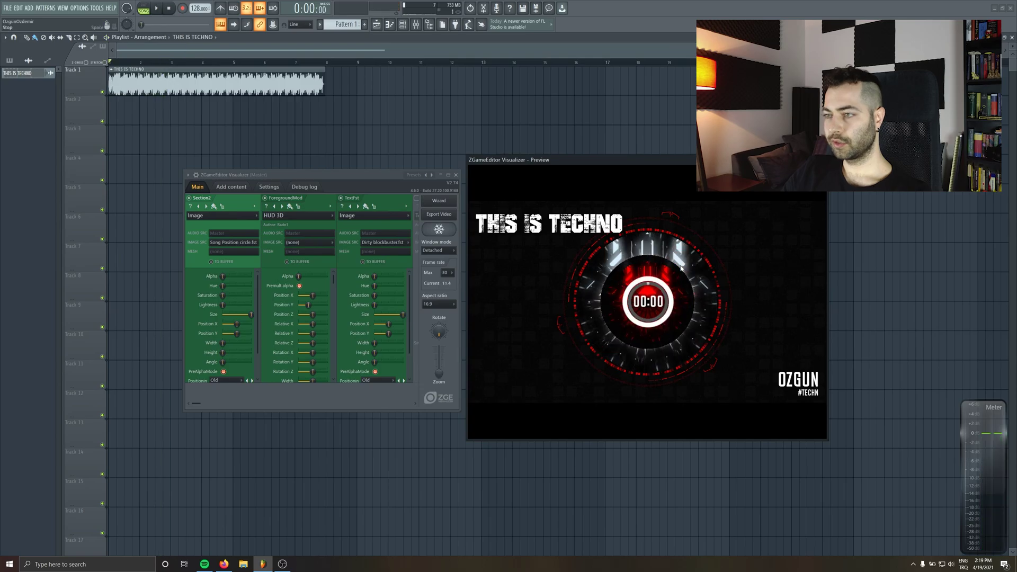
pyautogui.click(158, 9)
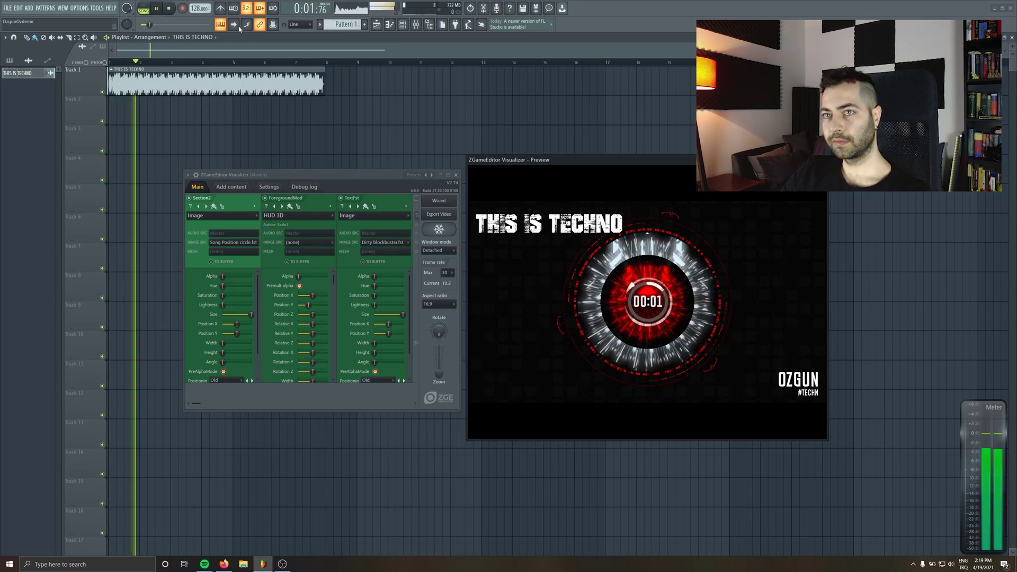
# Step: Pick the Colorize - Drone 01 preset in the wizard, apply it, and stop playback
pyautogui.click(439, 200)
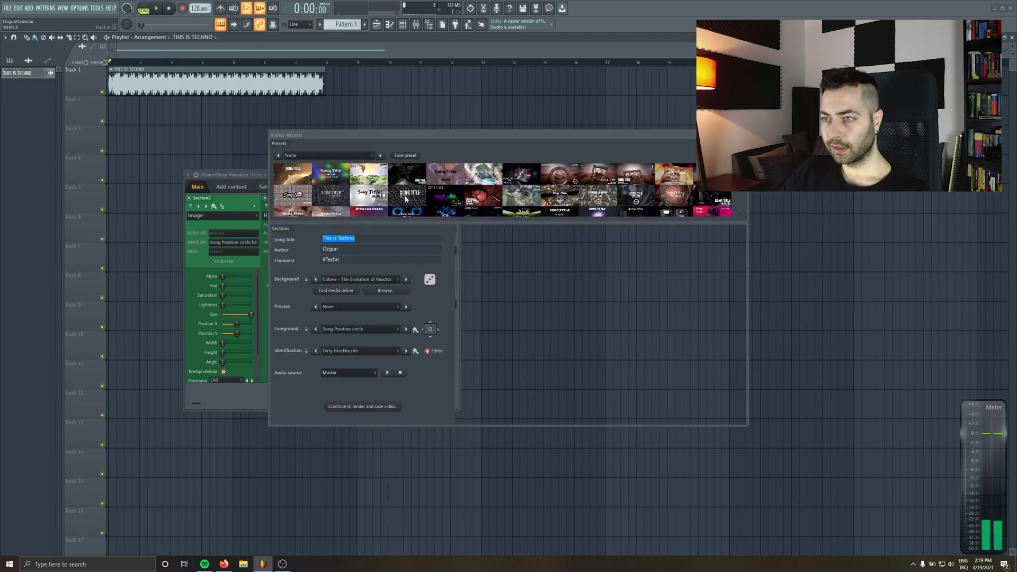
pyautogui.click(333, 211)
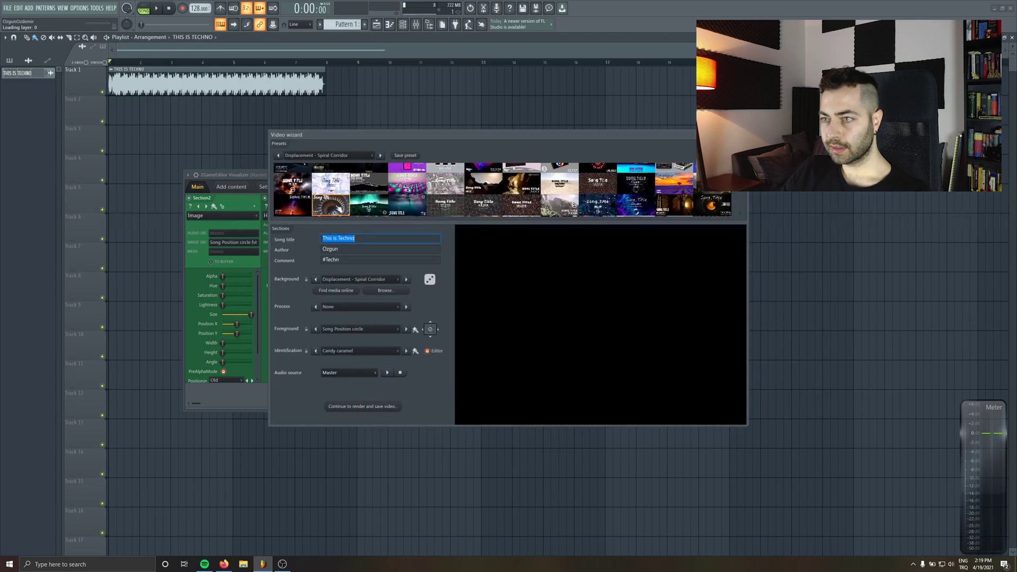
pyautogui.click(375, 406)
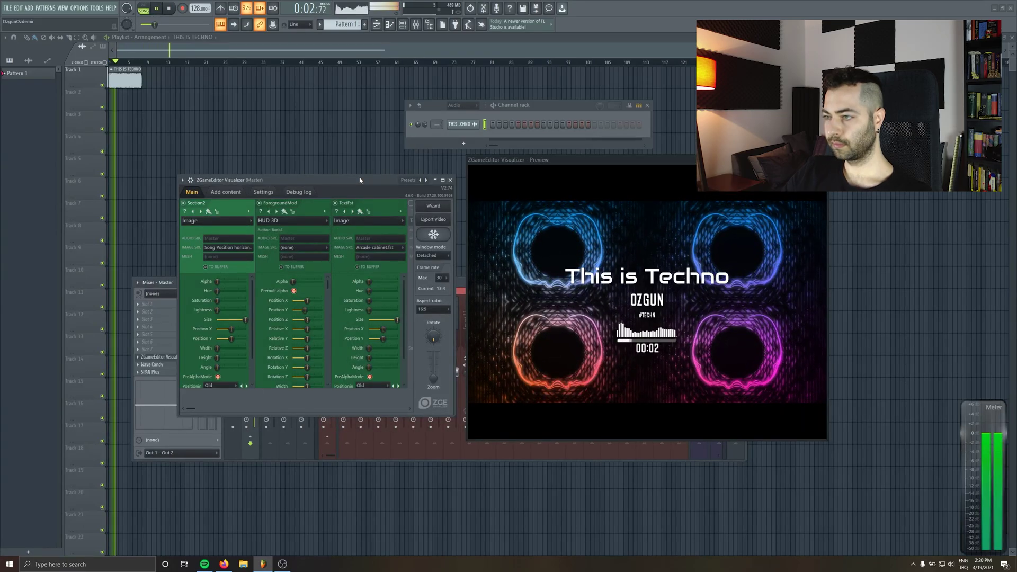
pyautogui.press('space')
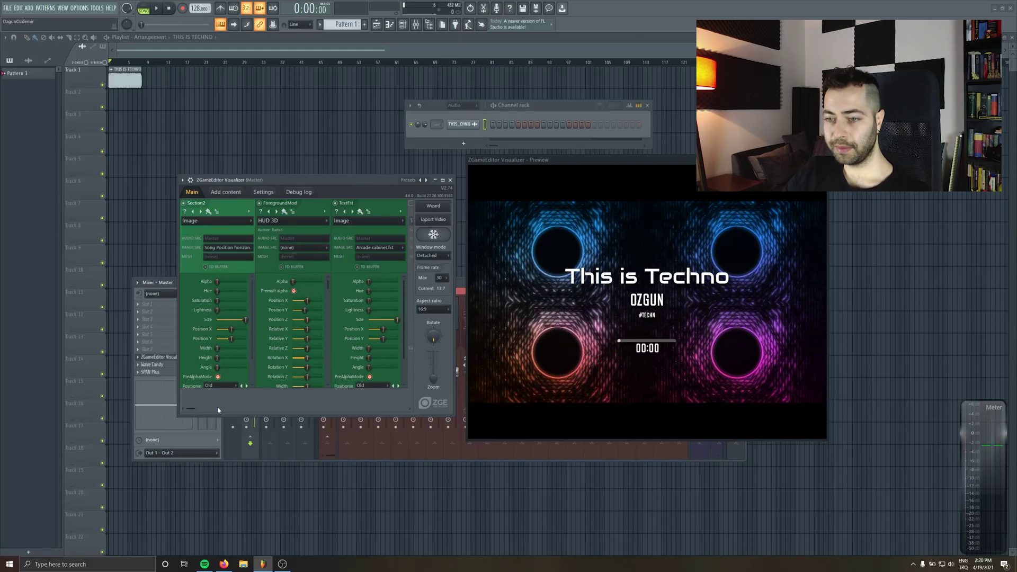
# Step: Shrink the TextFst title Size slightly and create an automation clip for it
pyautogui.moveTo(202, 411); pyautogui.dragTo(349, 410)
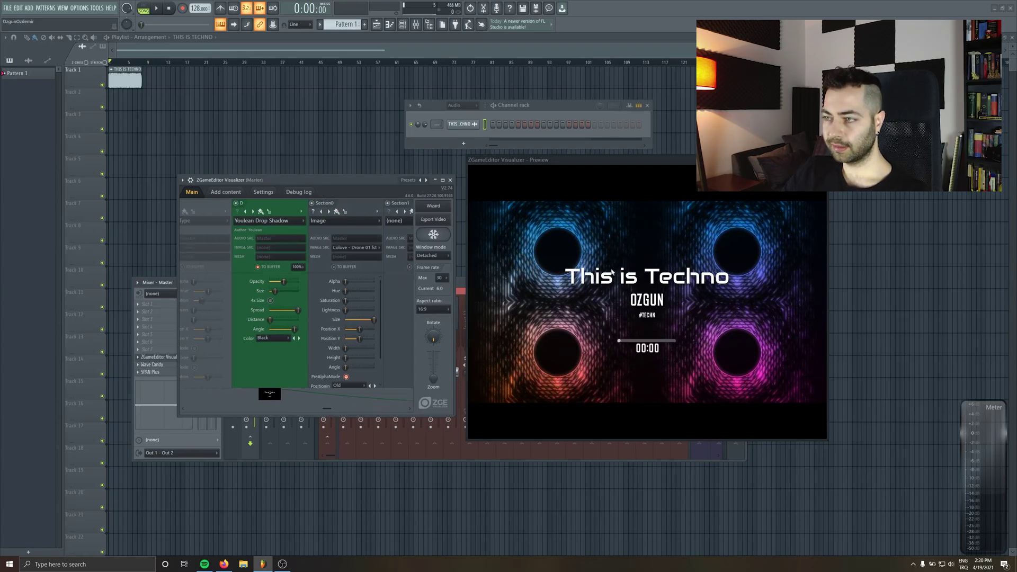
pyautogui.scroll(4, 249, 370)
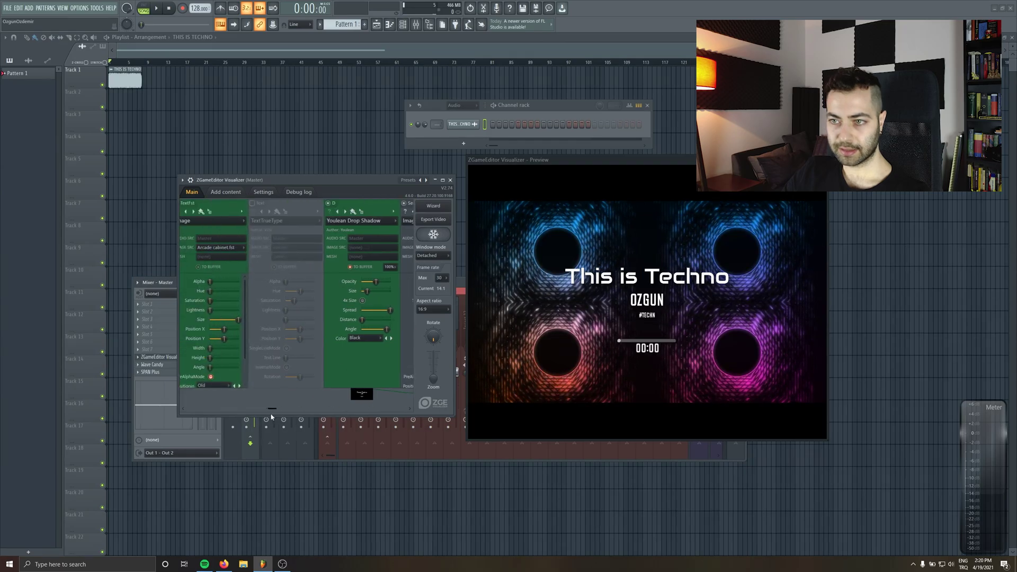
pyautogui.moveTo(258, 320); pyautogui.dragTo(258, 320)
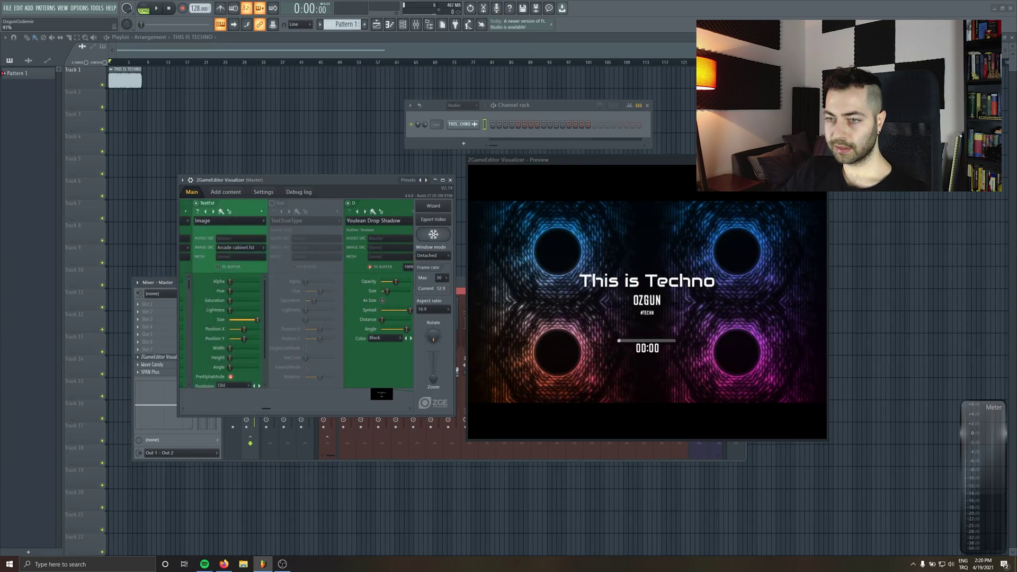
pyautogui.rightClick(258, 320)
pyautogui.click(282, 415)
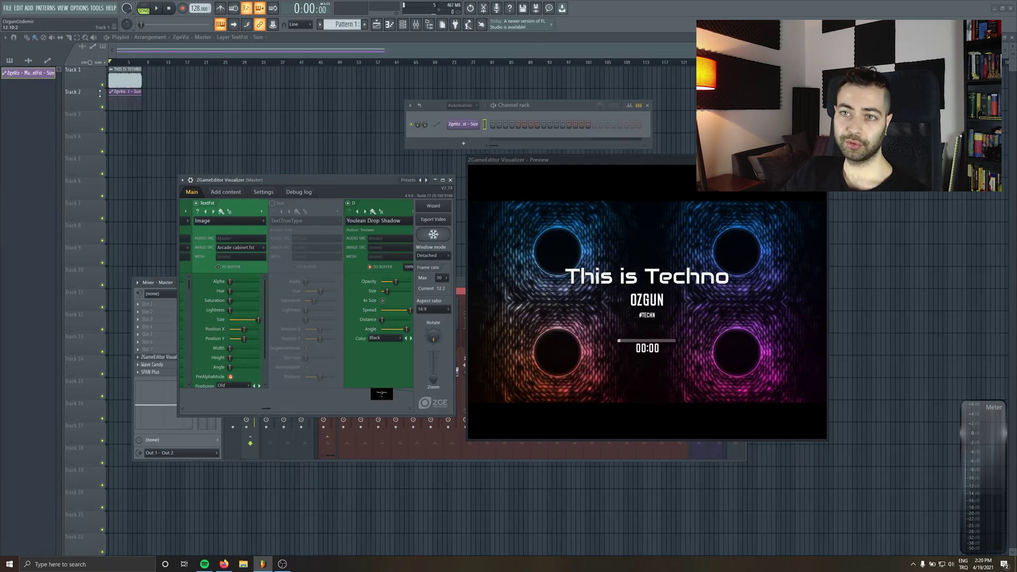
# Step: Bring up the playlist with the new Track 2 clip and play to preview the title
pyautogui.click(137, 113)
pyautogui.scroll(10, 137, 113)
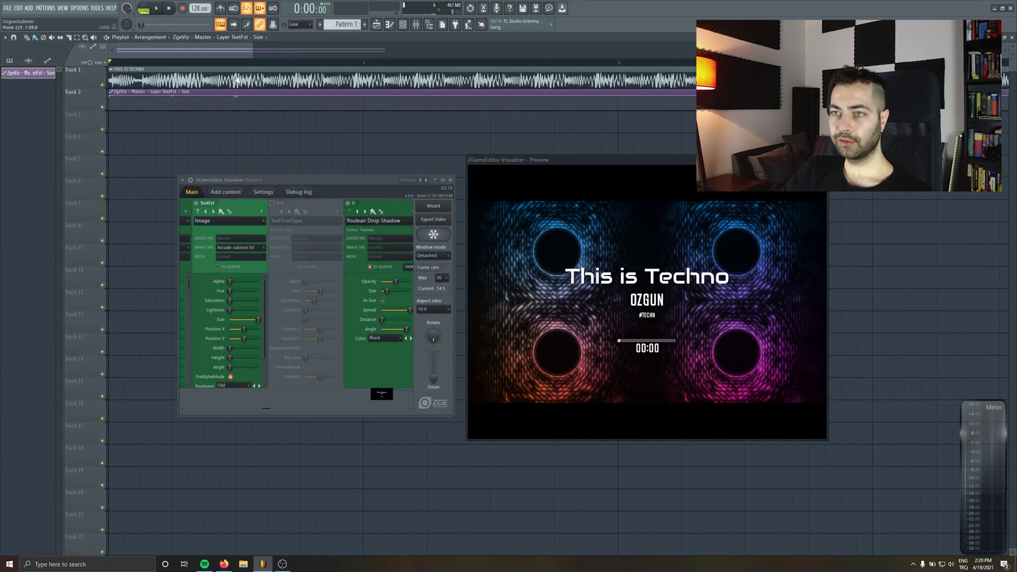
pyautogui.press('space')
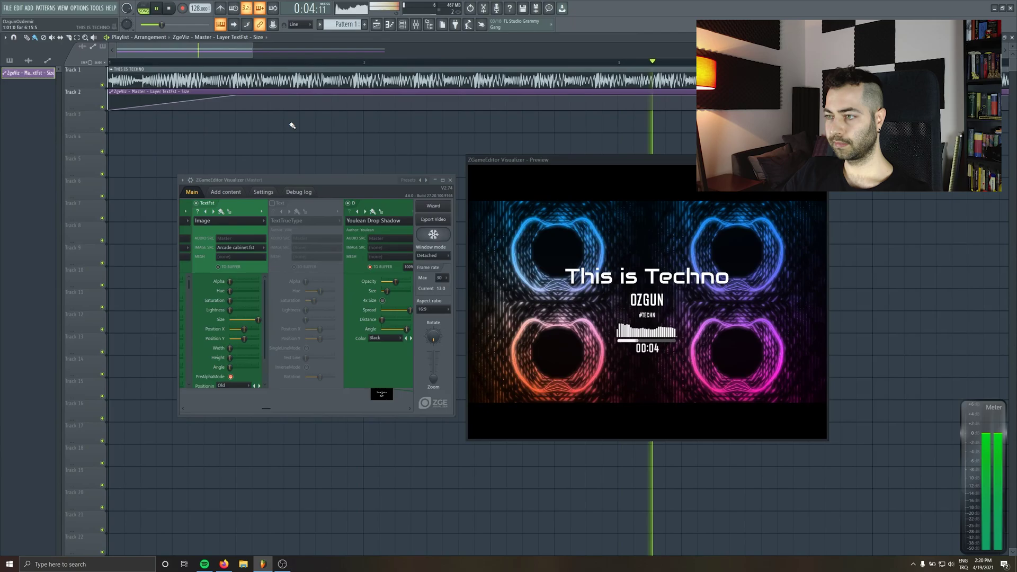
pyautogui.scroll(-4, 291, 125)
# Step: Add a new visualizer layer set to Particles > fLuids
pyautogui.press('space')
pyautogui.moveTo(266, 408); pyautogui.dragTo(410, 414)
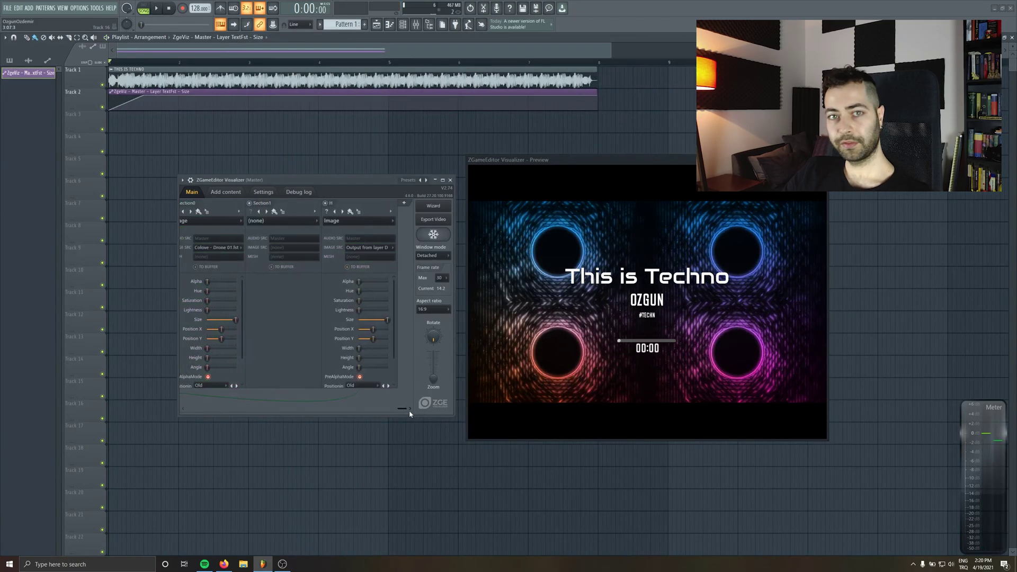
pyautogui.click(405, 204)
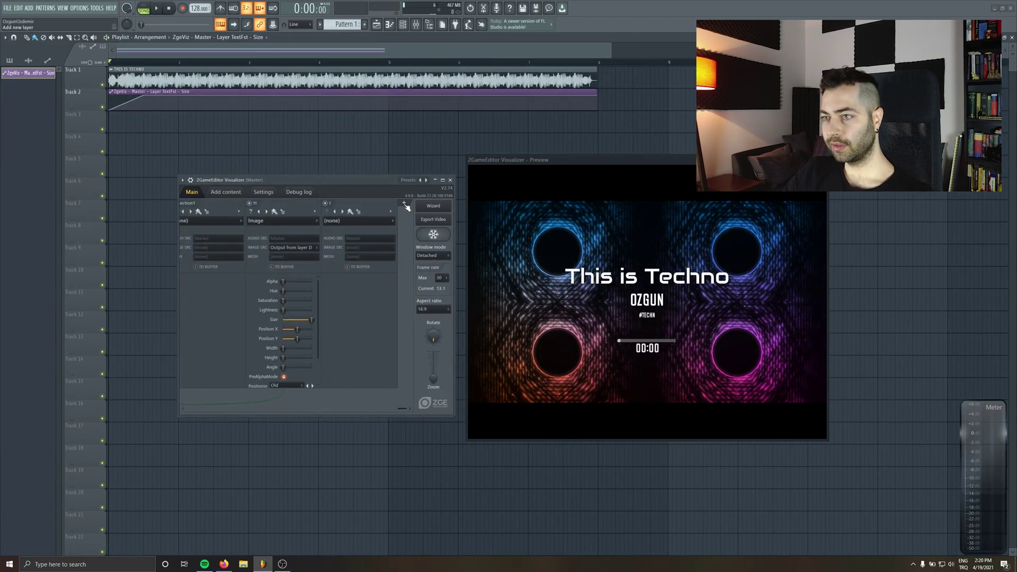
pyautogui.click(349, 222)
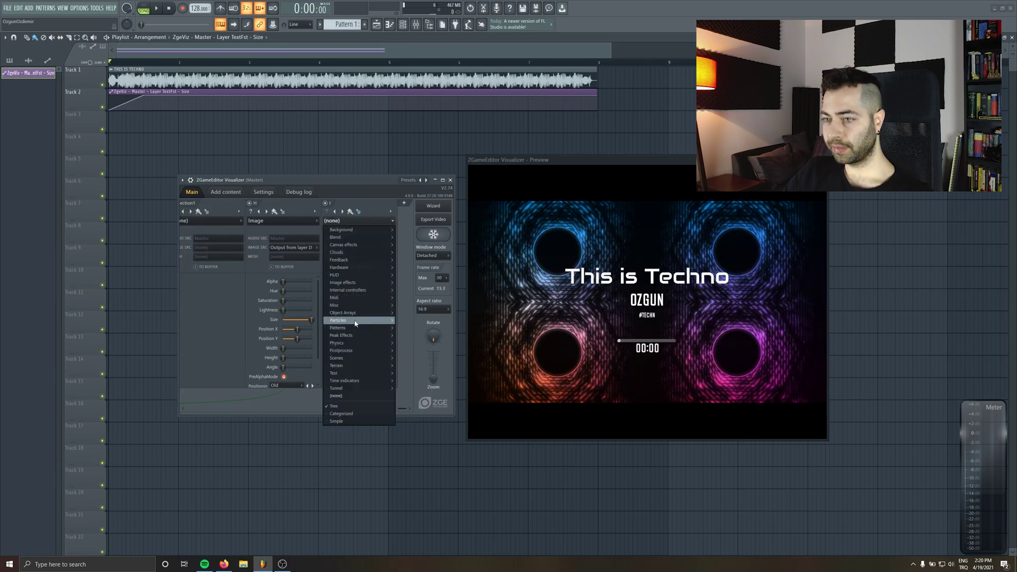
pyautogui.moveTo(357, 323)
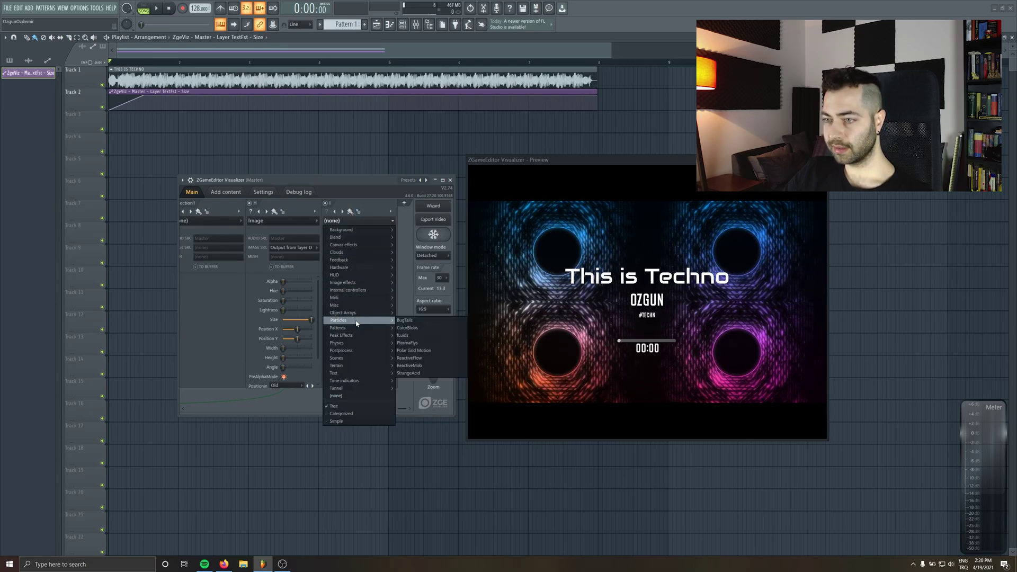
pyautogui.click(422, 340)
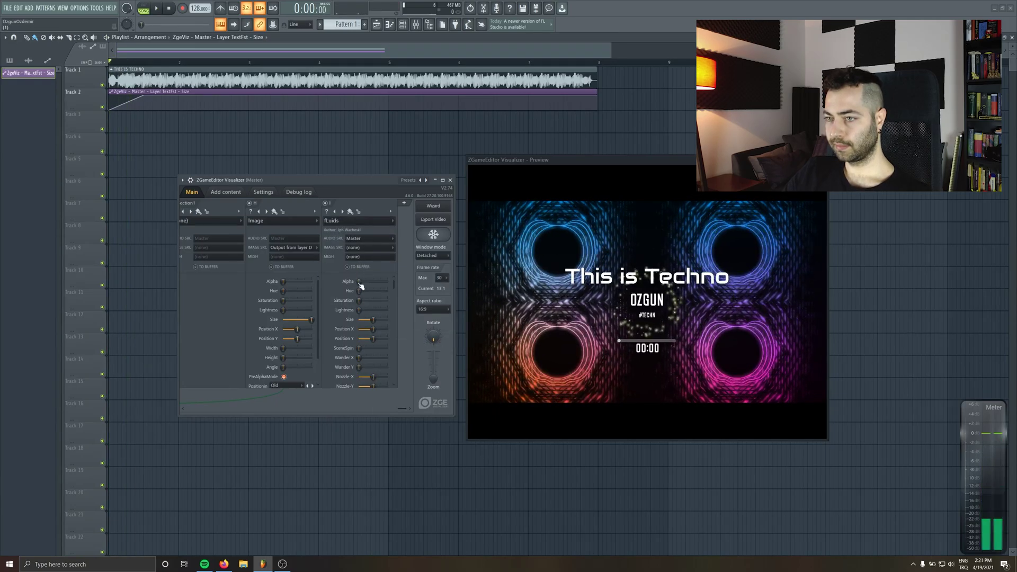
# Step: Raise the fLuids Alpha to 35% and play the song to preview the particles
pyautogui.moveTo(359, 282); pyautogui.dragTo(363, 281)
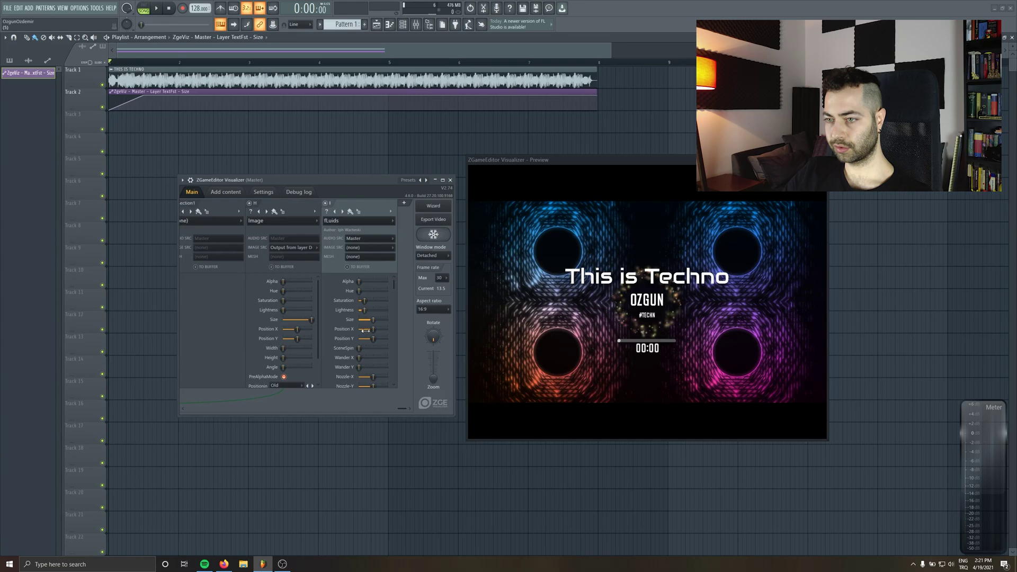
pyautogui.moveTo(394, 285); pyautogui.dragTo(397, 345)
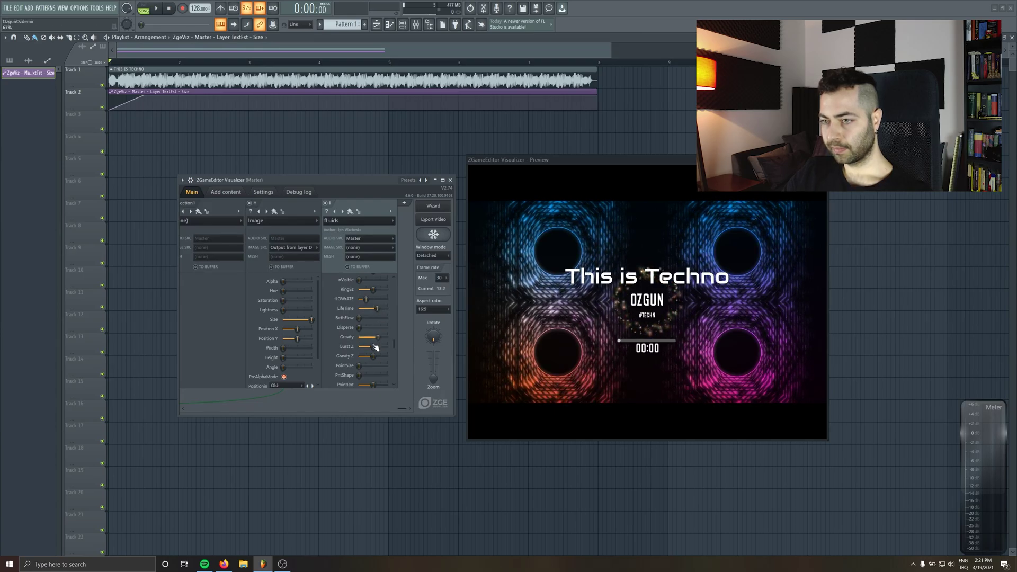
pyautogui.scroll(-4, 376, 348)
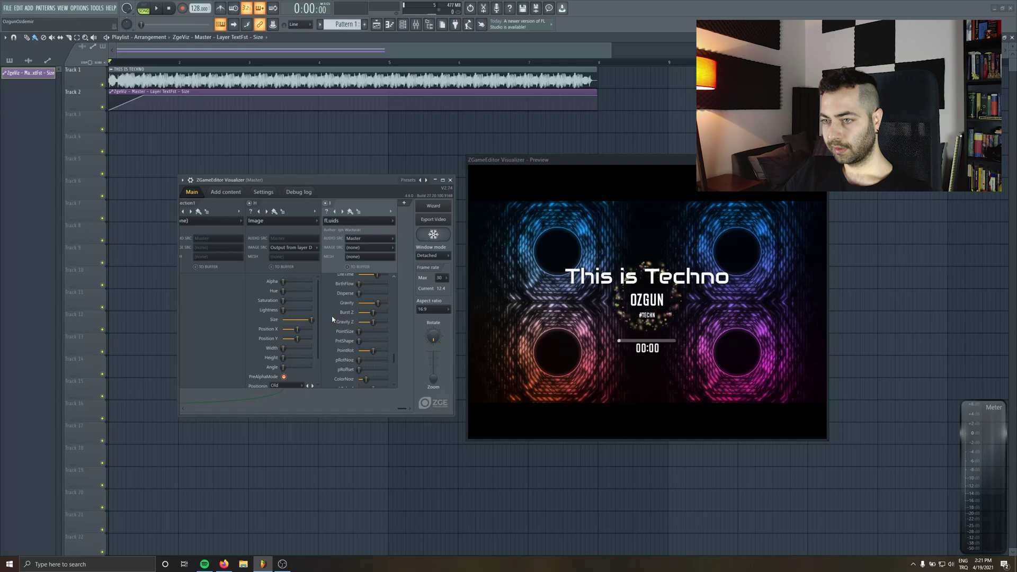
pyautogui.scroll(4, 365, 310)
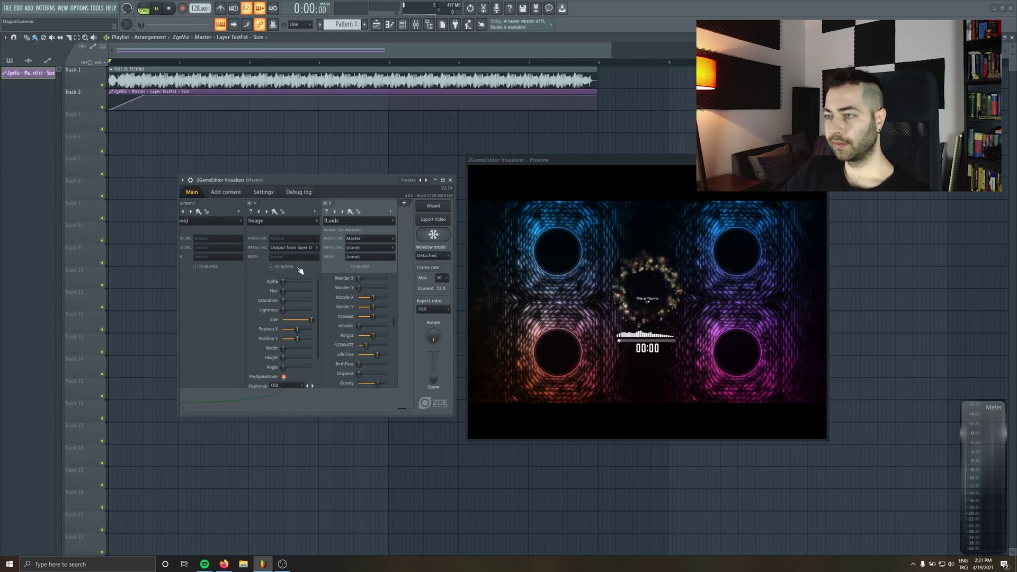
pyautogui.press('space')
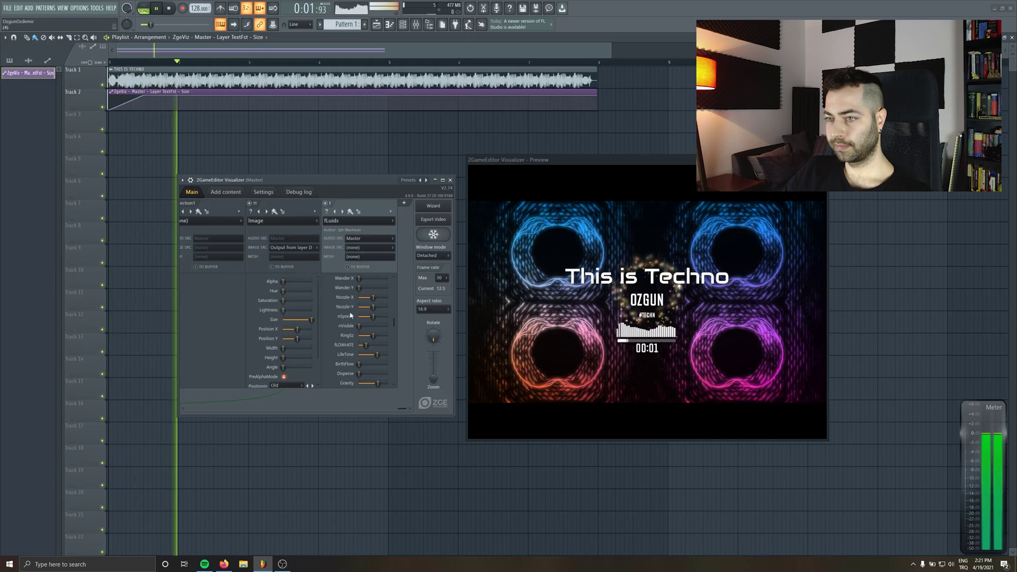
pyautogui.scroll(5, 361, 290)
pyautogui.press('space')
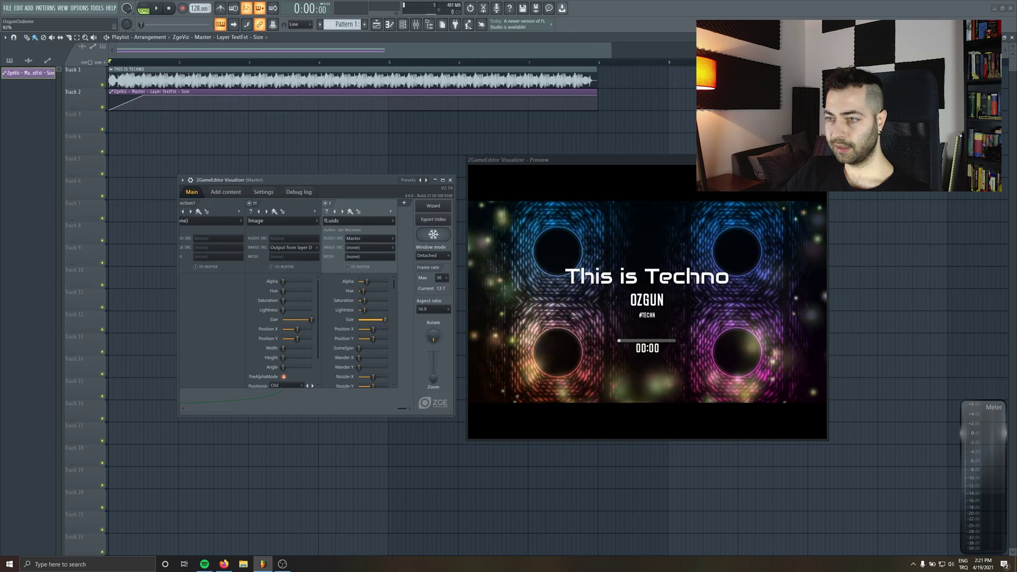
# Step: Create a fLuids Size automation clip on Track 3 and start a zigzag of points
pyautogui.rightClick(386, 321)
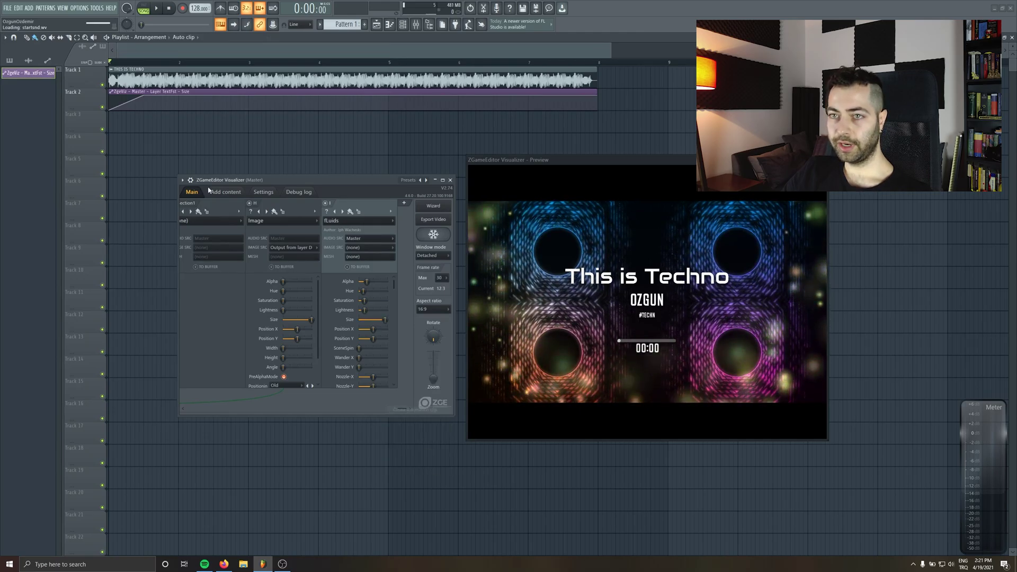
pyautogui.click(416, 409)
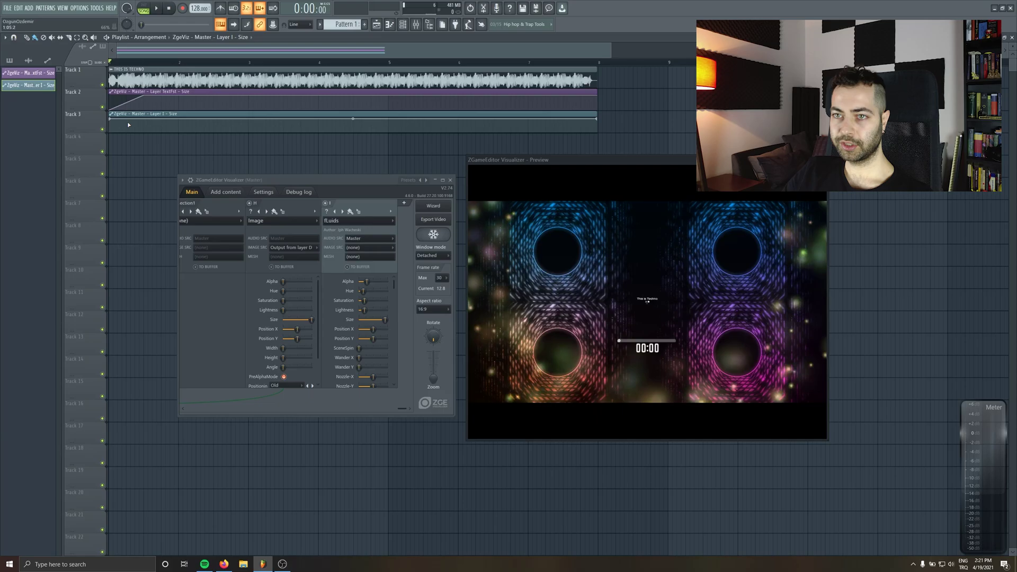
pyautogui.moveTo(127, 123); pyautogui.dragTo(146, 121)
pyautogui.click(161, 123)
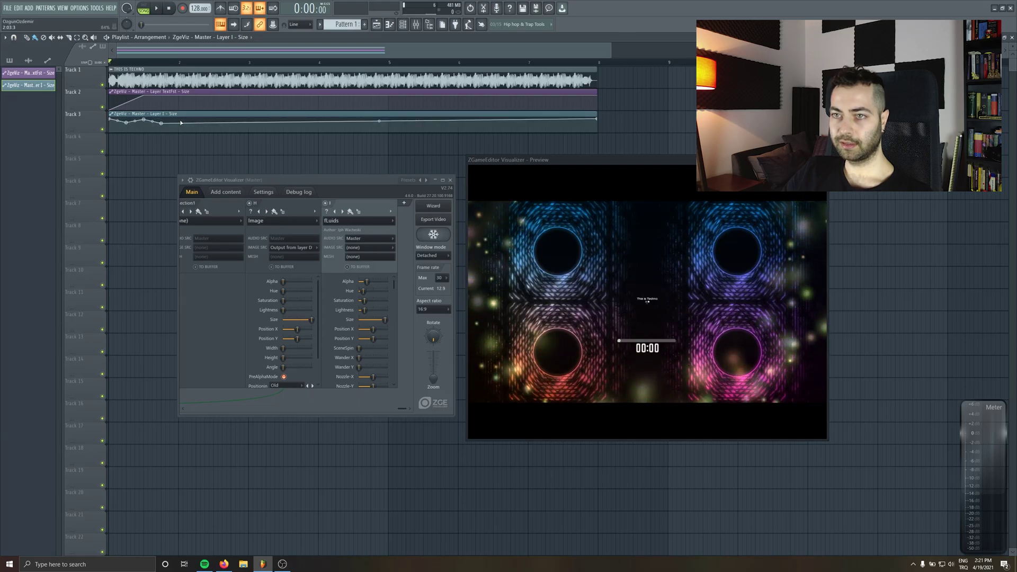
pyautogui.click(179, 120)
pyautogui.click(196, 123)
pyautogui.click(214, 119)
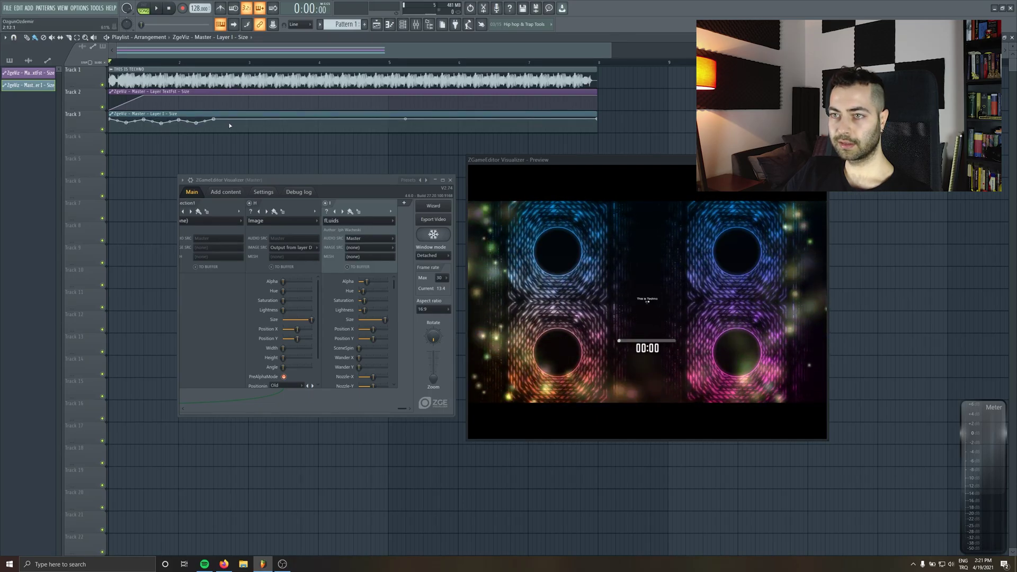
pyautogui.click(231, 123)
pyautogui.click(248, 122)
# Step: Continue the Size zigzag to the clip's end, then play and stop to preview the pulsing circles
pyautogui.click(262, 122)
pyautogui.click(283, 122)
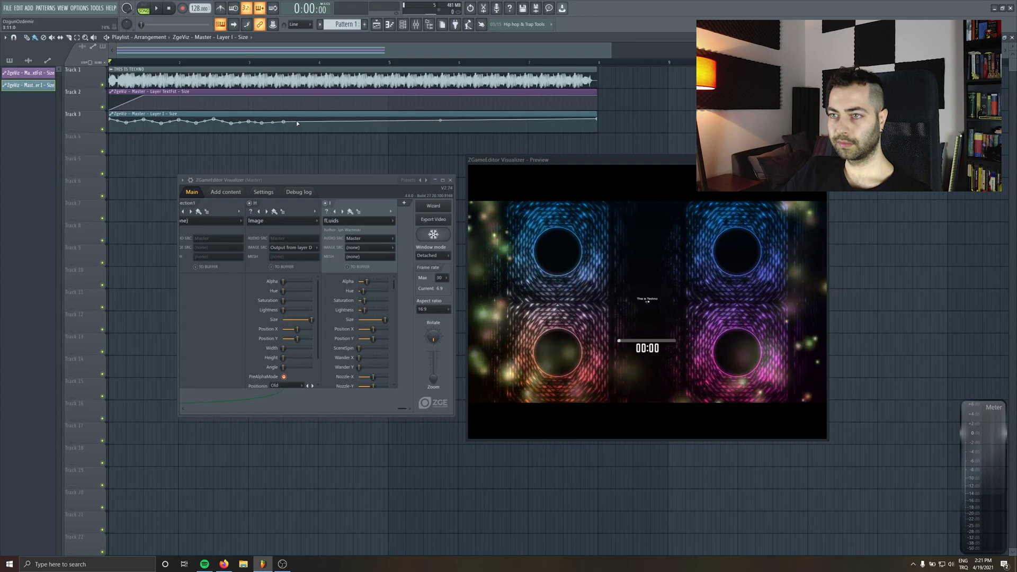
pyautogui.click(318, 122)
pyautogui.click(345, 123)
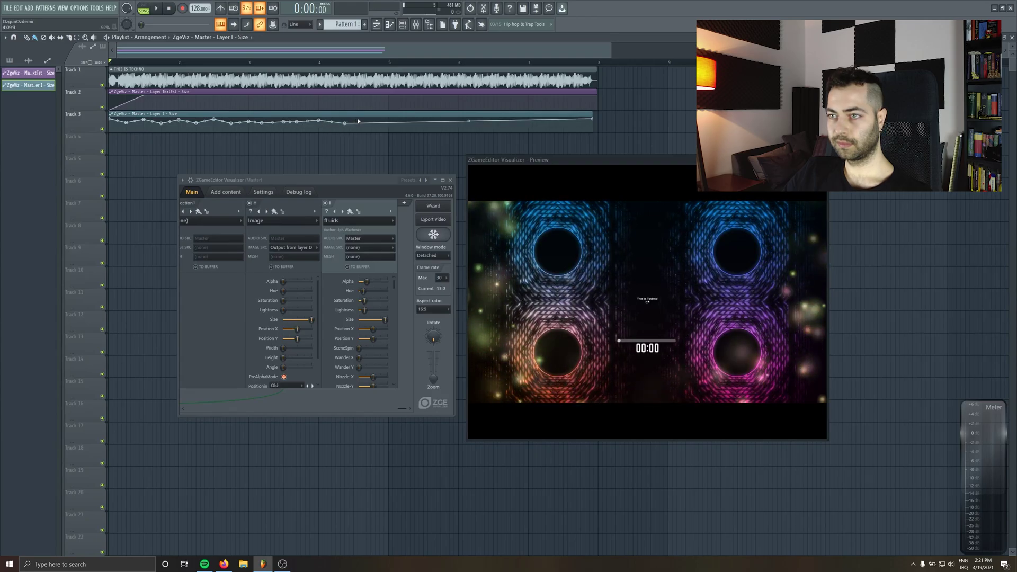
pyautogui.click(362, 120)
pyautogui.click(406, 120)
pyautogui.click(428, 120)
pyautogui.click(450, 121)
pyautogui.click(498, 125)
pyautogui.click(528, 119)
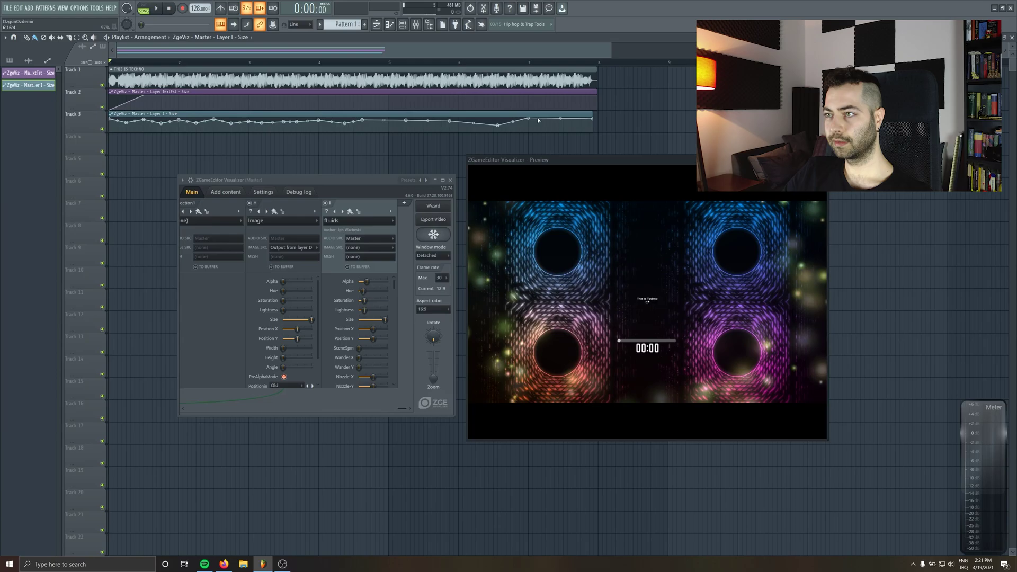
pyautogui.press('space')
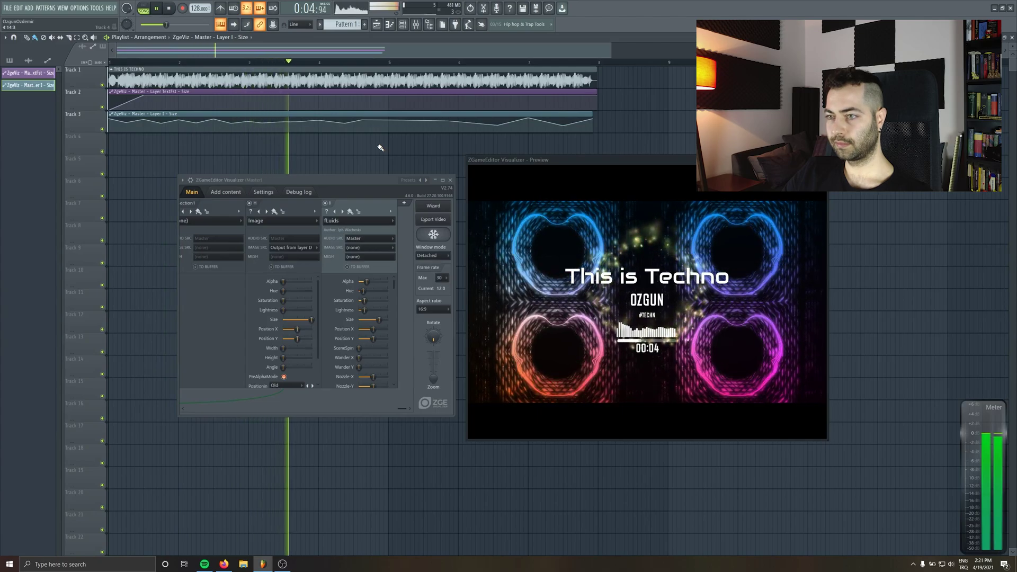
pyautogui.press('space')
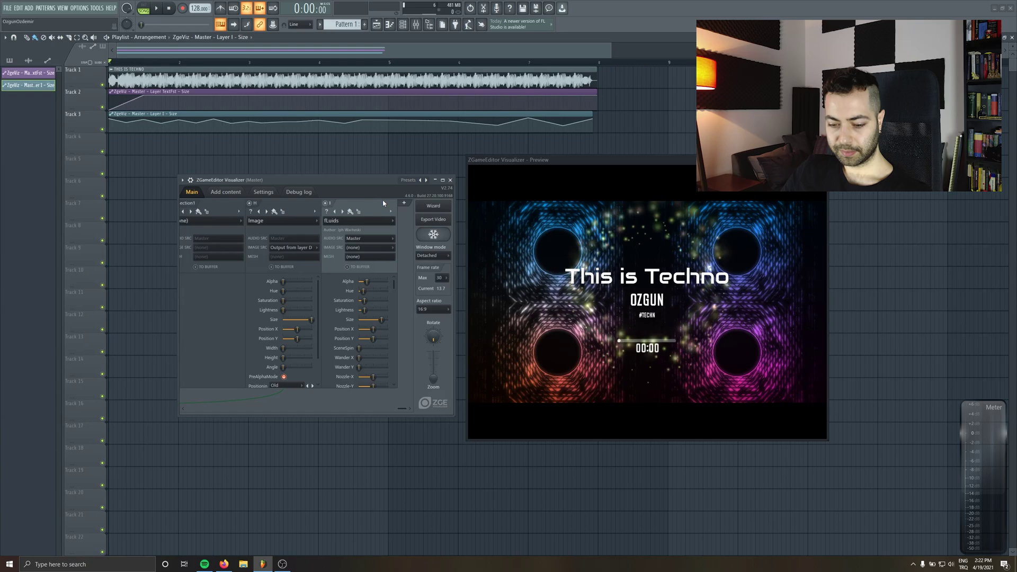
# Step: Place the Section0 Image layer ahead of fLuids, preview playback, and open the Video wizard
pyautogui.scroll(2, 383, 203)
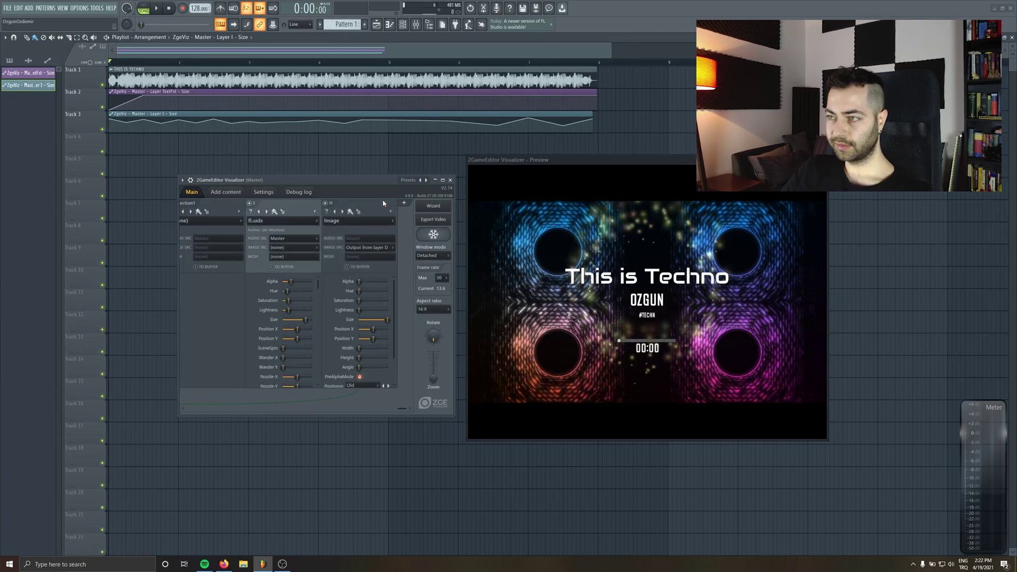
pyautogui.scroll(1, 384, 203)
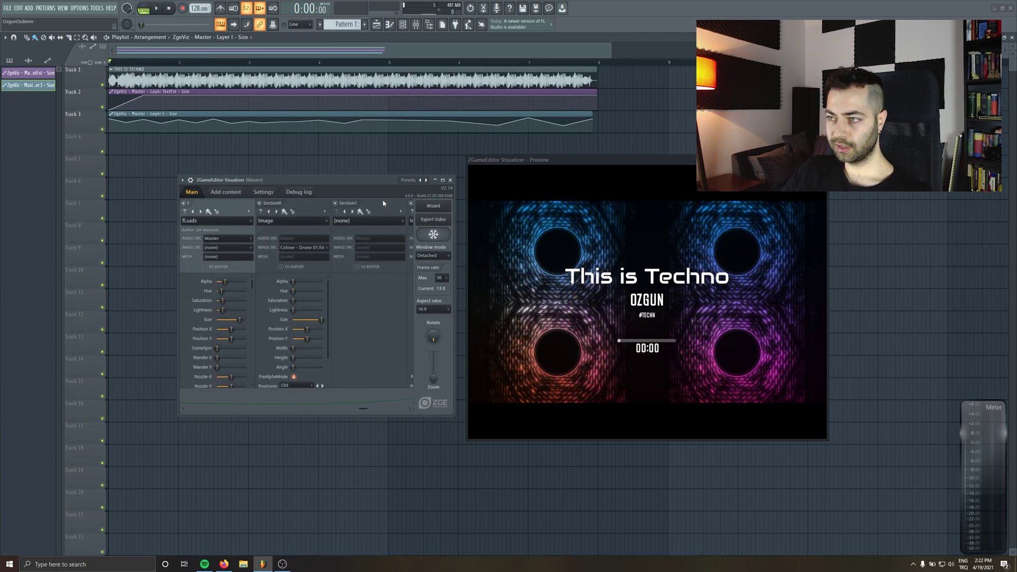
pyautogui.scroll(-1, 383, 203)
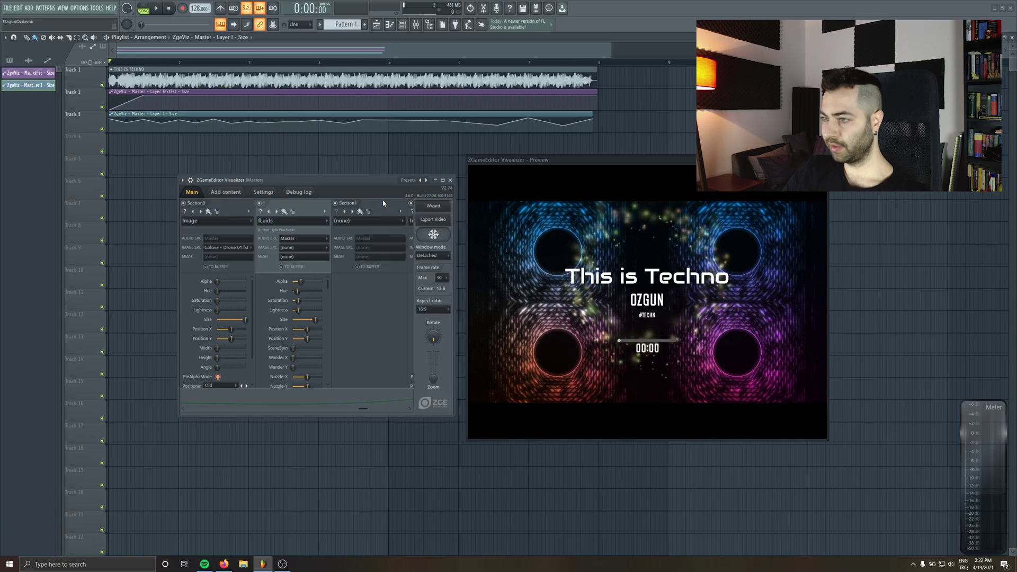
pyautogui.press('space')
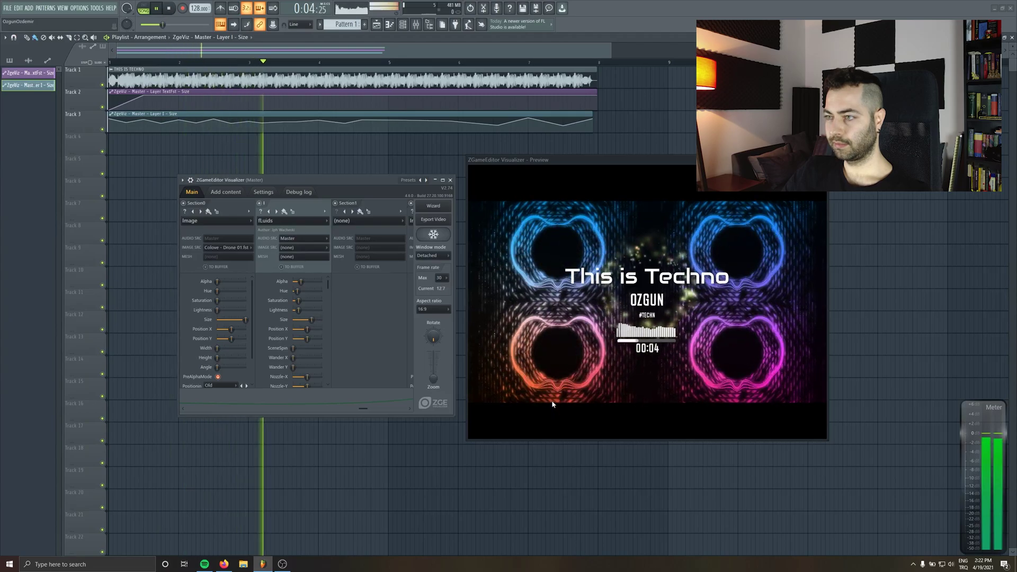
pyautogui.press('space')
pyautogui.click(434, 206)
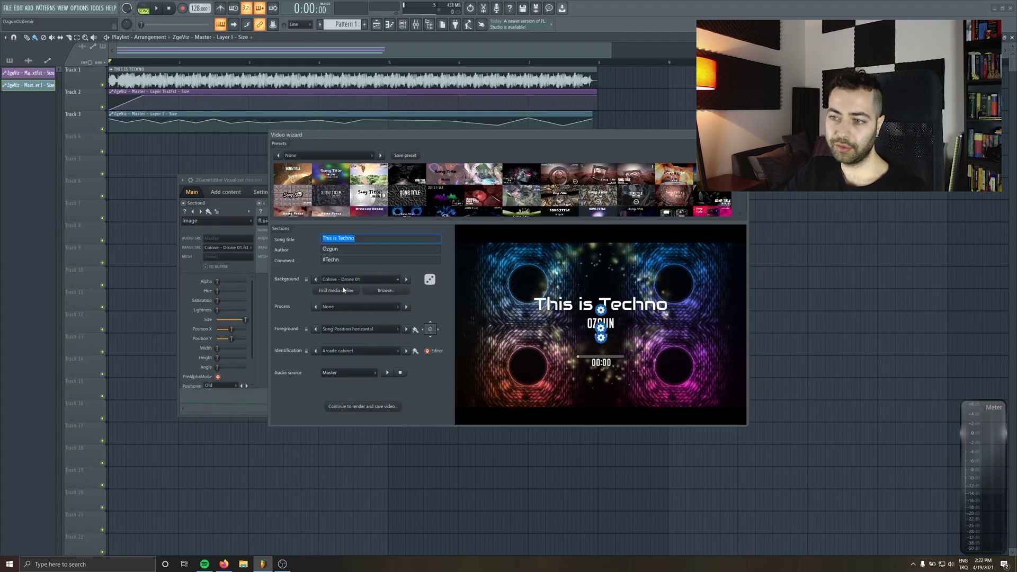
# Step: Load the ARTWORK image as background, then try the Colove - The Earth of Space scene
pyautogui.click(383, 291)
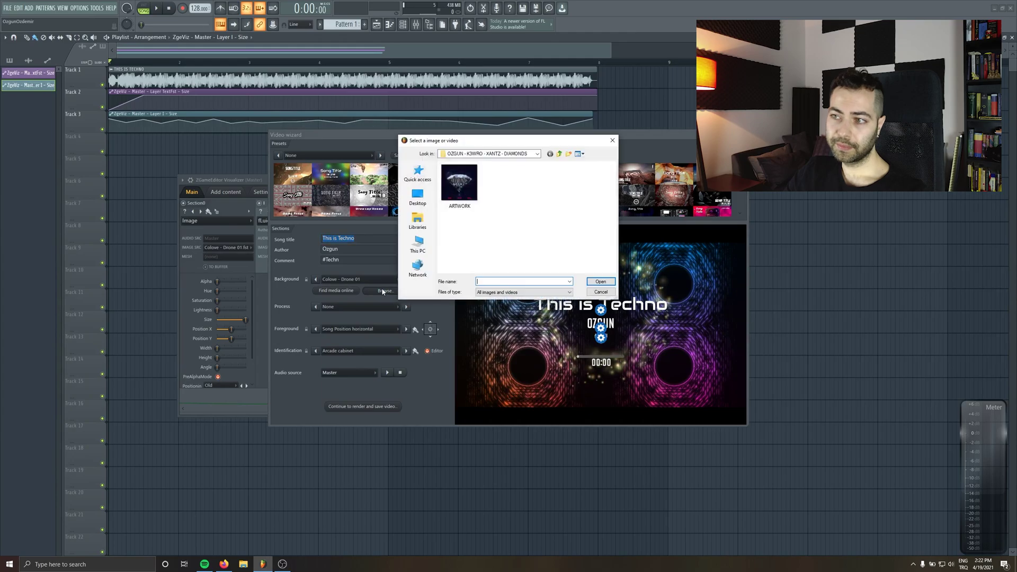
pyautogui.doubleClick(450, 185)
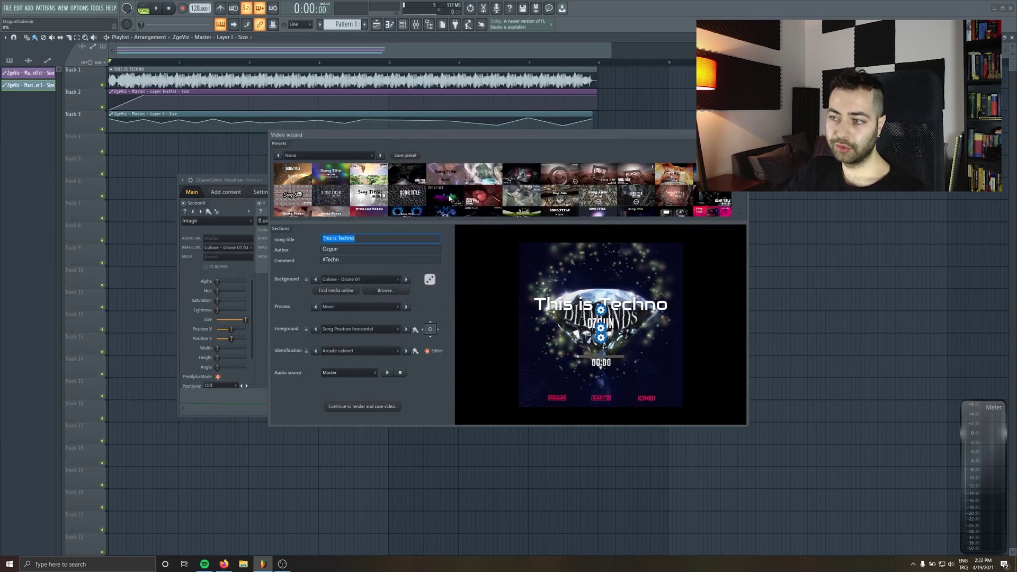
pyautogui.click(361, 280)
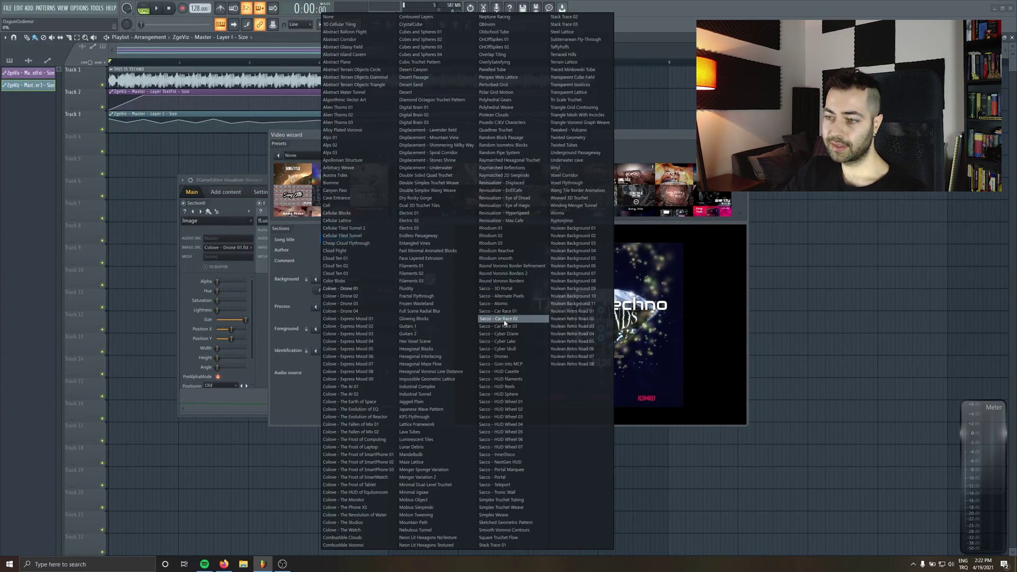
pyautogui.click(394, 401)
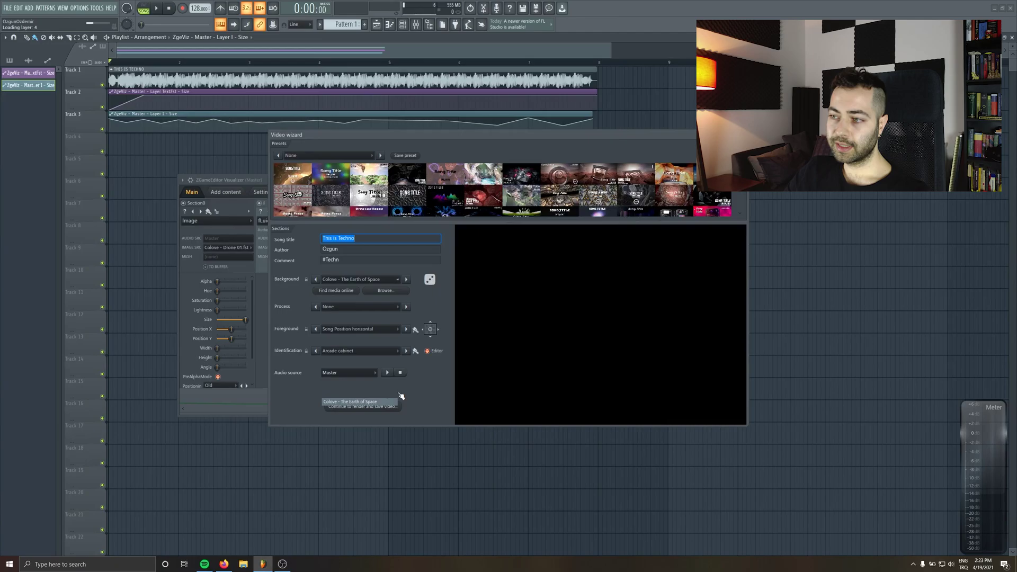
# Step: Try Transparent Lattice and Sacco - HUD Wheel 01, then settle on Sacco - Car Race 01
pyautogui.click(342, 280)
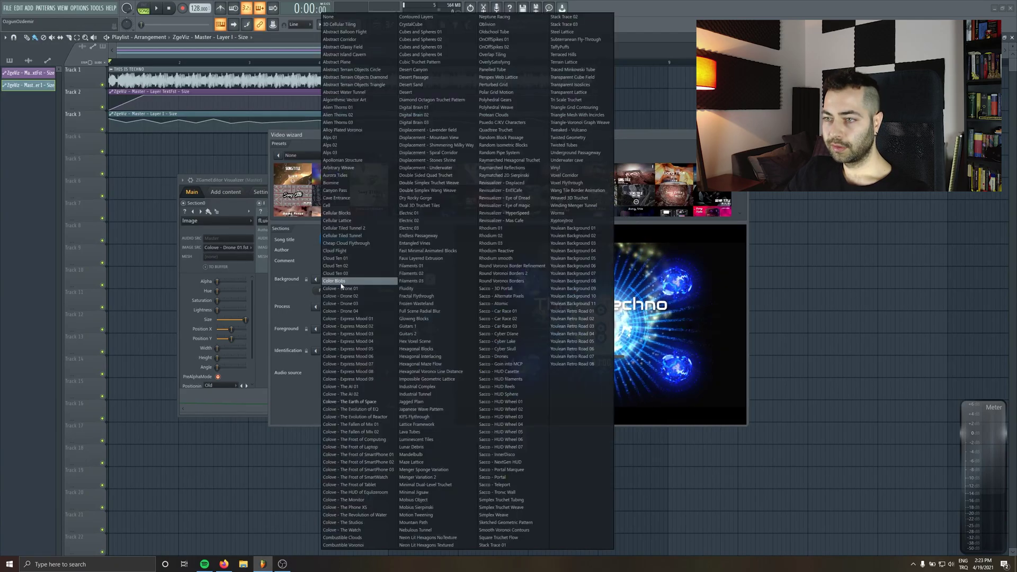
pyautogui.click(564, 92)
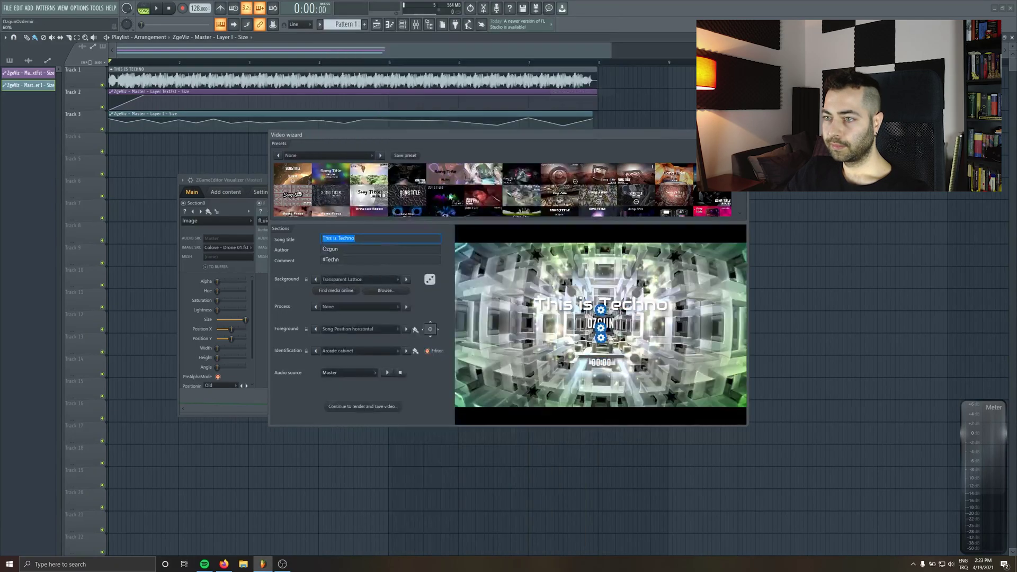
pyautogui.click(354, 279)
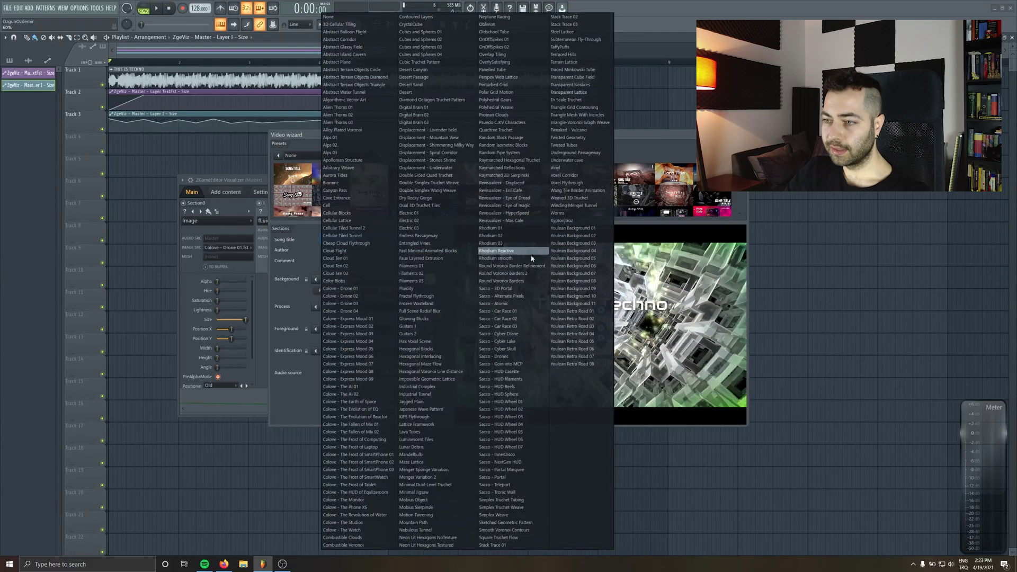
pyautogui.click(523, 402)
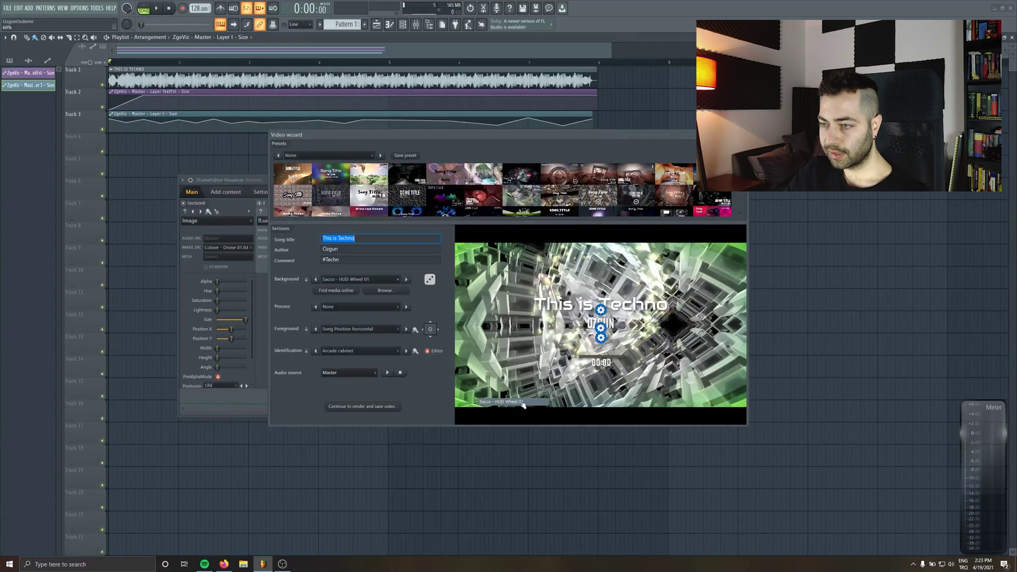
pyautogui.click(354, 280)
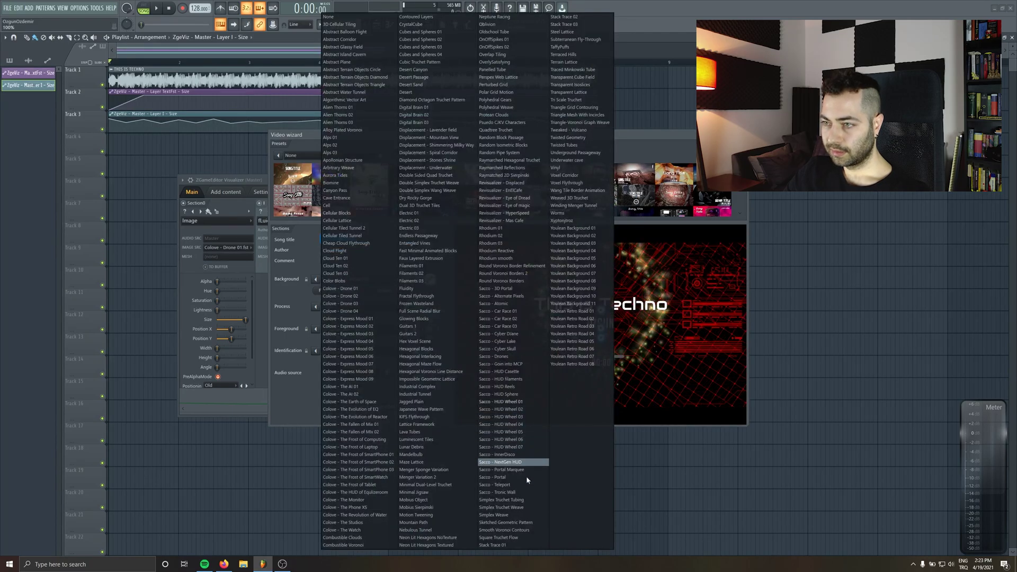
pyautogui.click(517, 312)
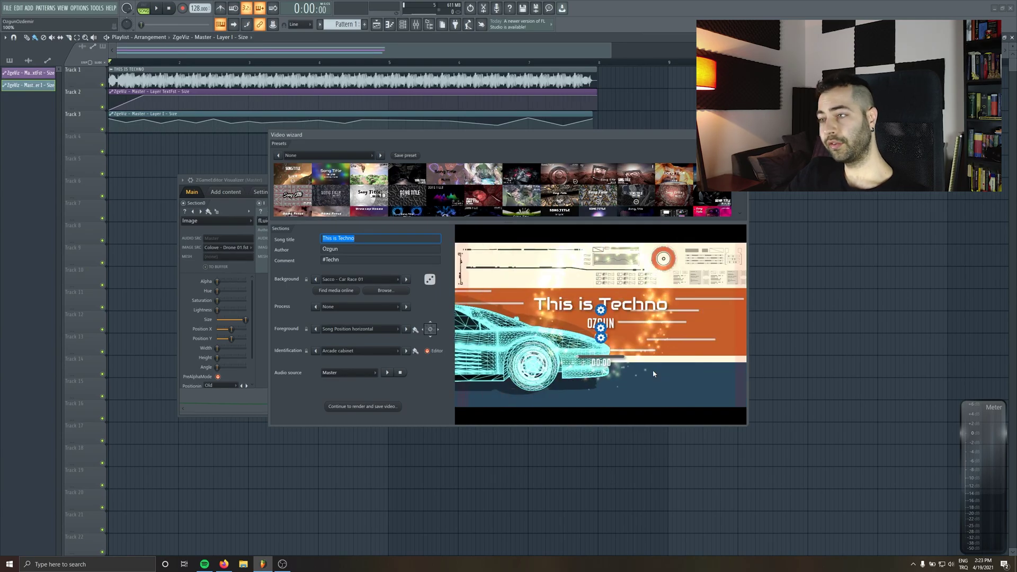
# Step: Close the Video wizard and play then stop the song to preview the Sacco - Car Race 01 scene
pyautogui.click(395, 405)
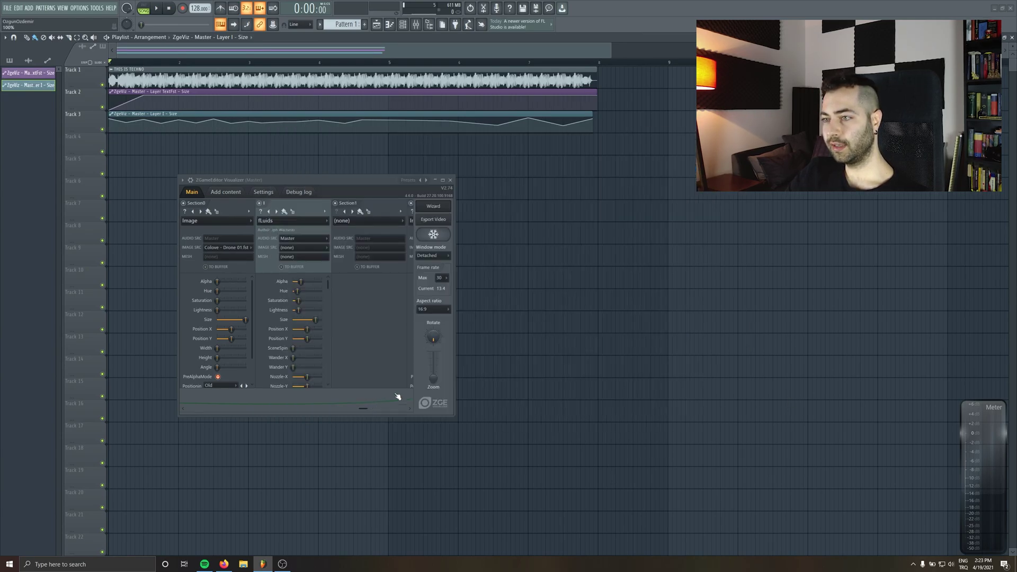
pyautogui.press('space')
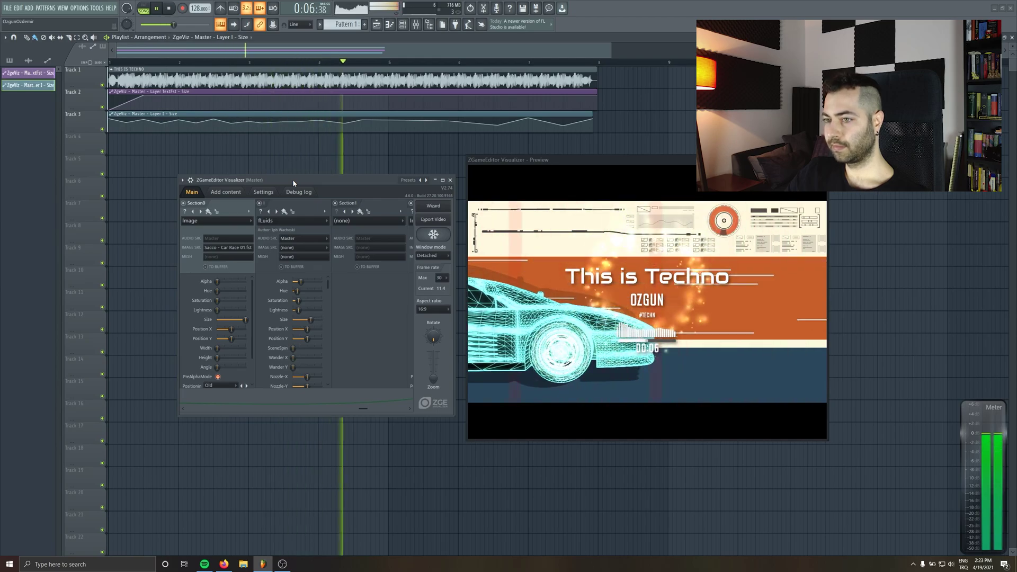
pyautogui.press('space')
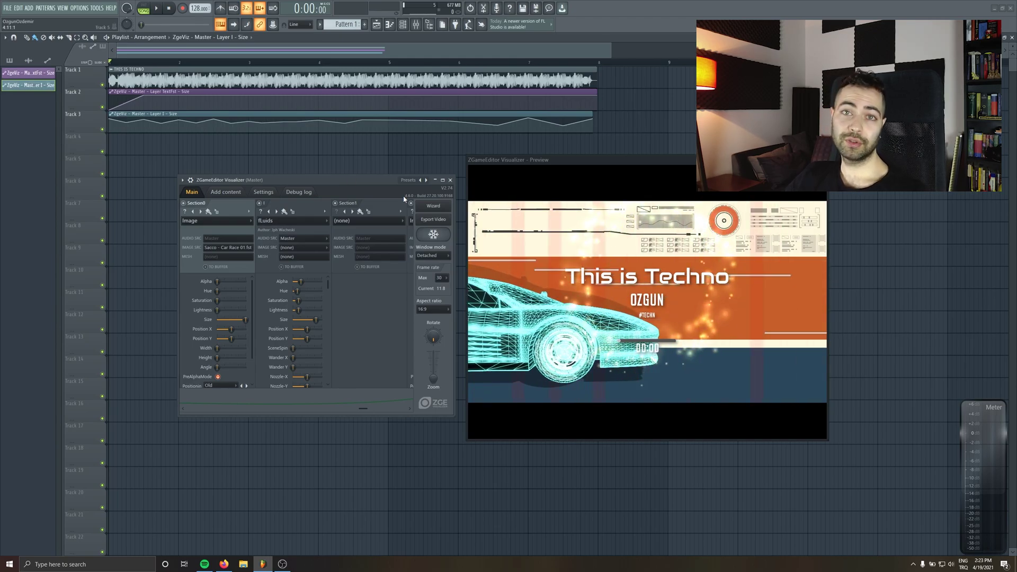
# Step: Pick the YouTube 4K export preset after trying an Instagram portrait preset, showing advanced settings
pyautogui.click(436, 220)
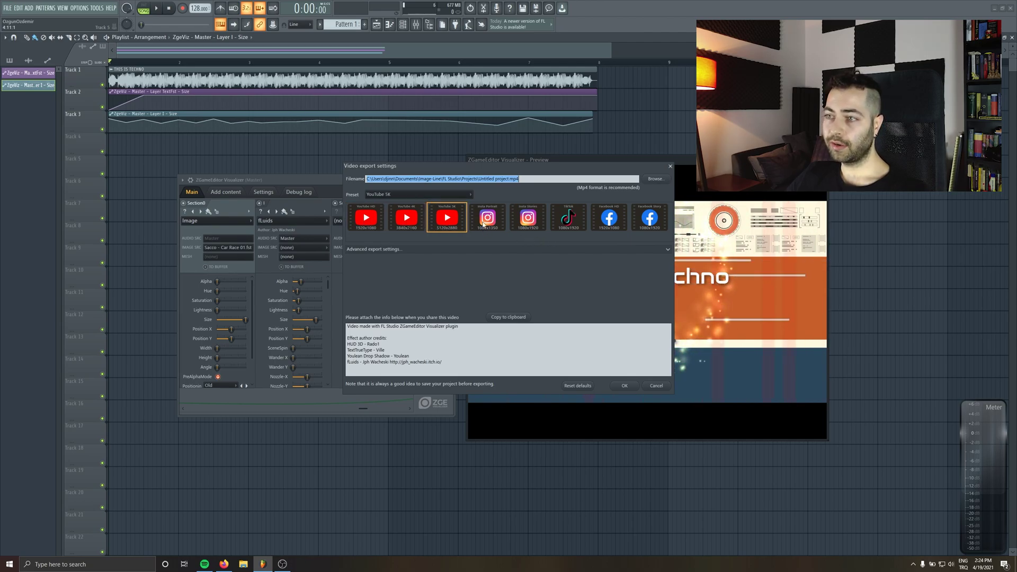
pyautogui.click(483, 224)
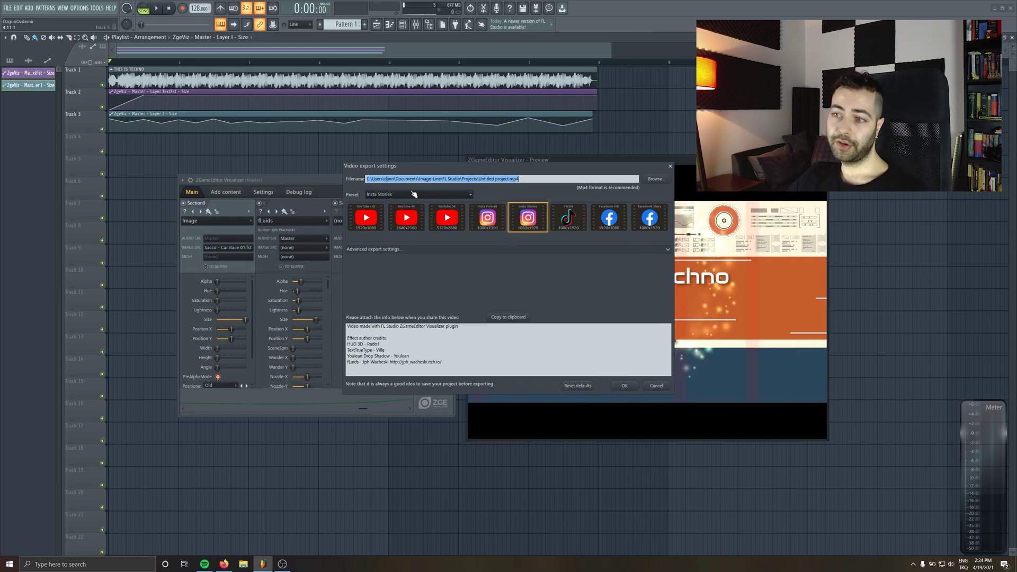
pyautogui.click(406, 218)
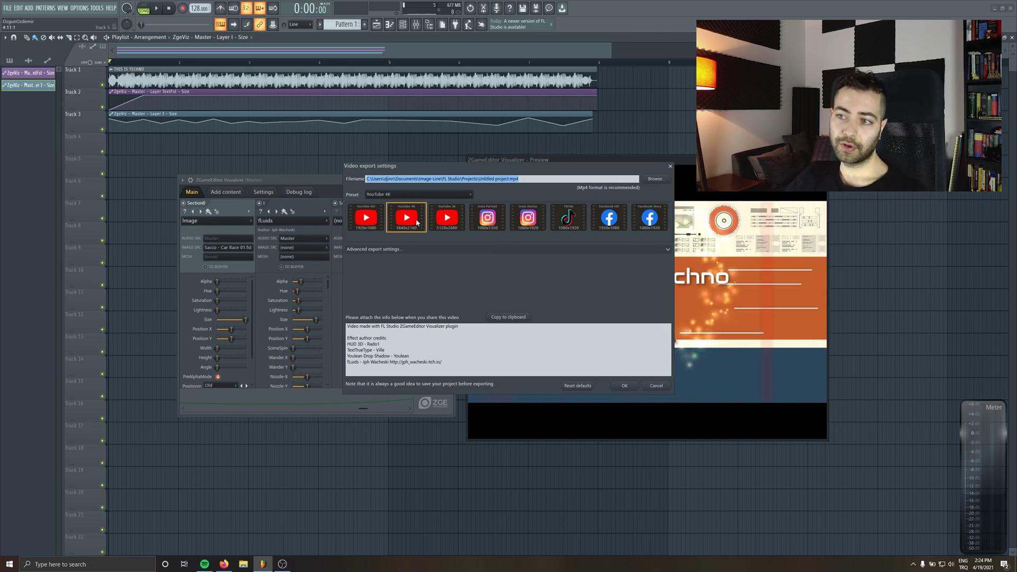
pyautogui.click(409, 250)
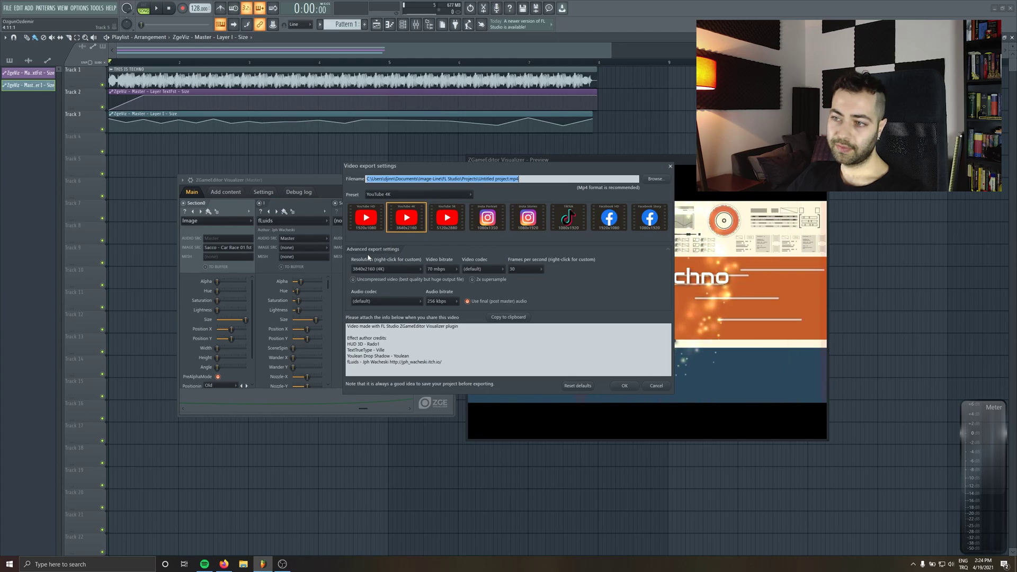
# Step: Set video bitrate 20 mbps, 60 fps and audio bitrate 320 kbps, then select the effect credits text
pyautogui.click(443, 270)
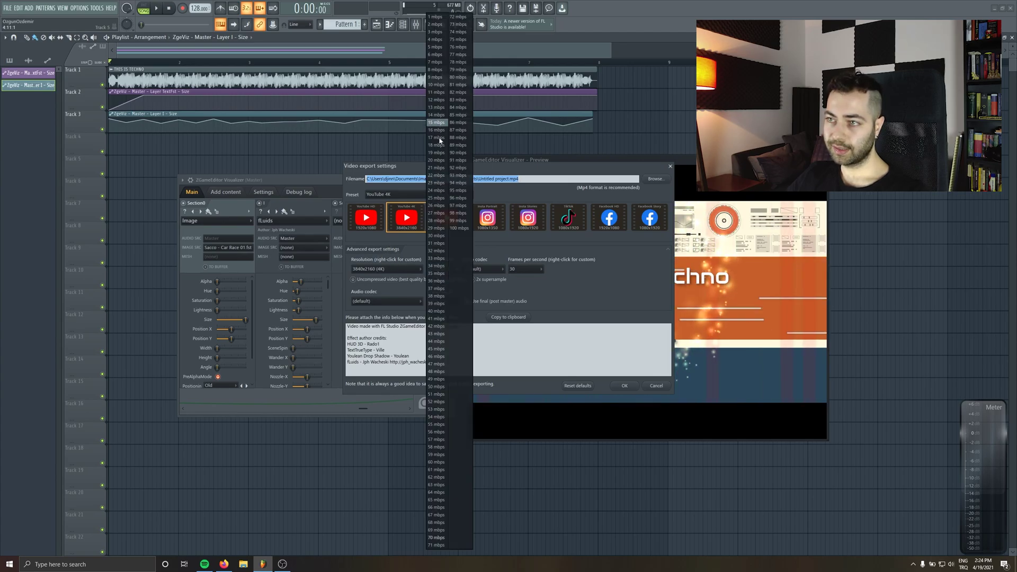
pyautogui.click(441, 160)
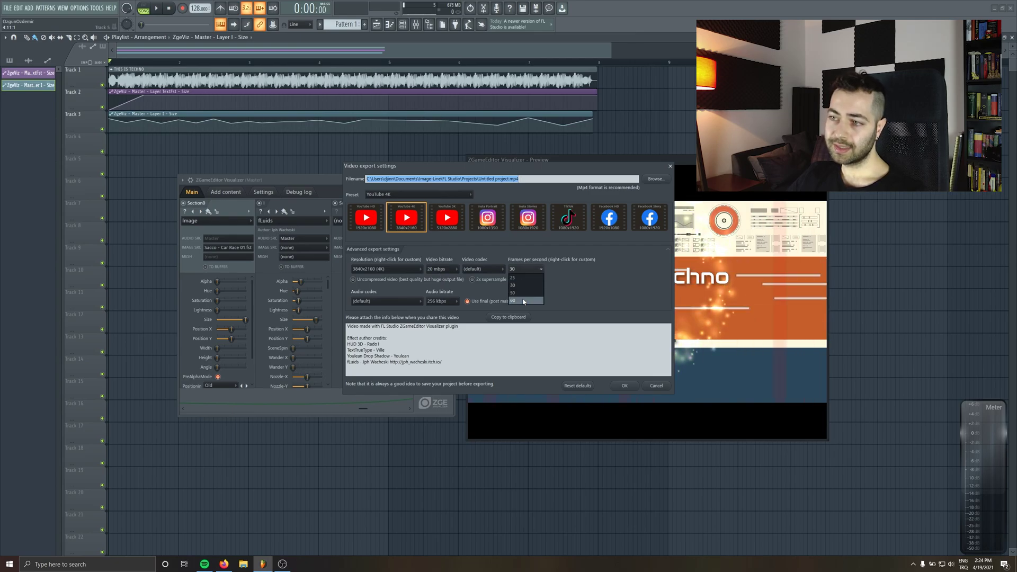
pyautogui.click(524, 300)
pyautogui.click(443, 270)
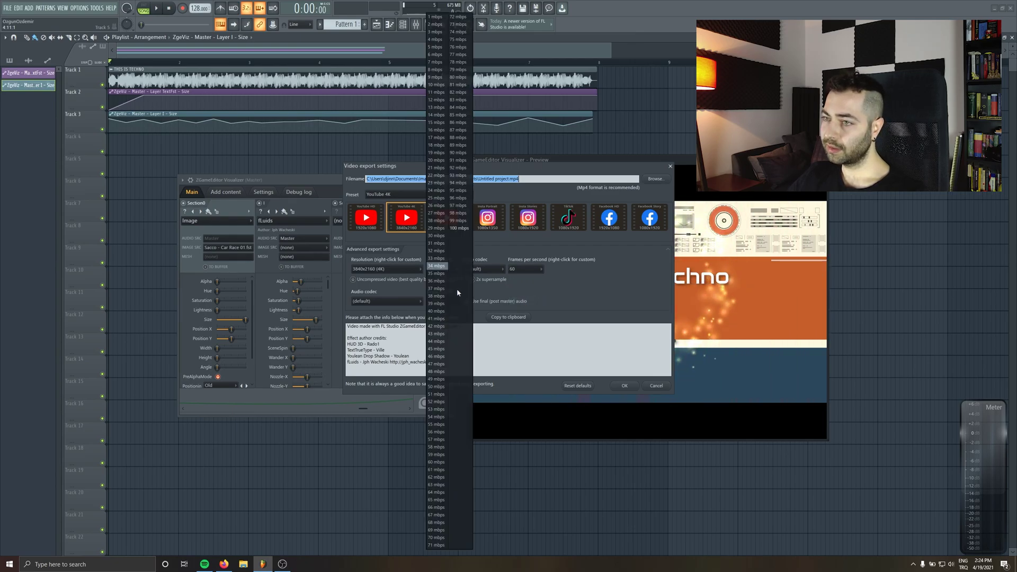
pyautogui.click(436, 160)
pyautogui.click(442, 301)
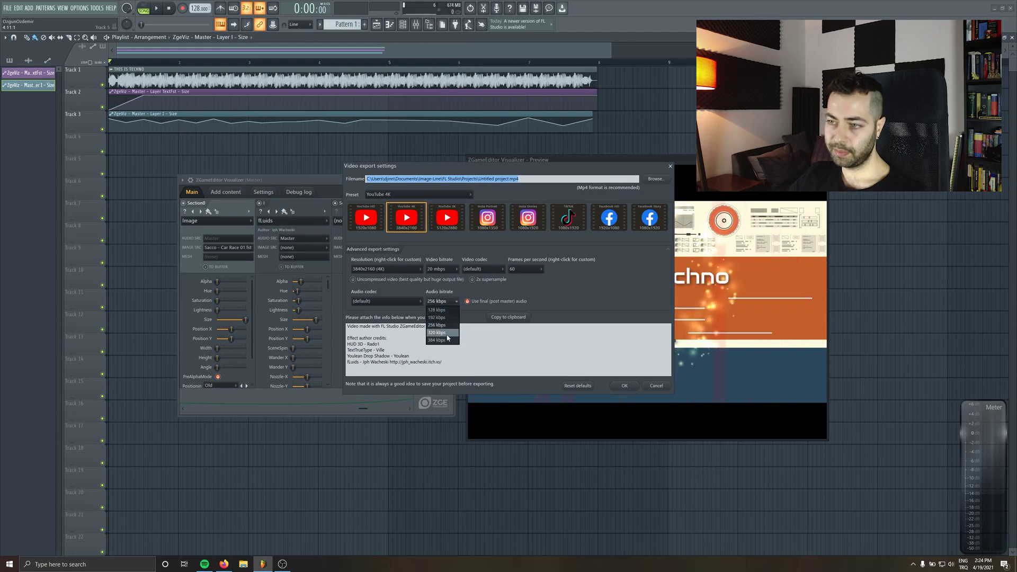
pyautogui.click(447, 333)
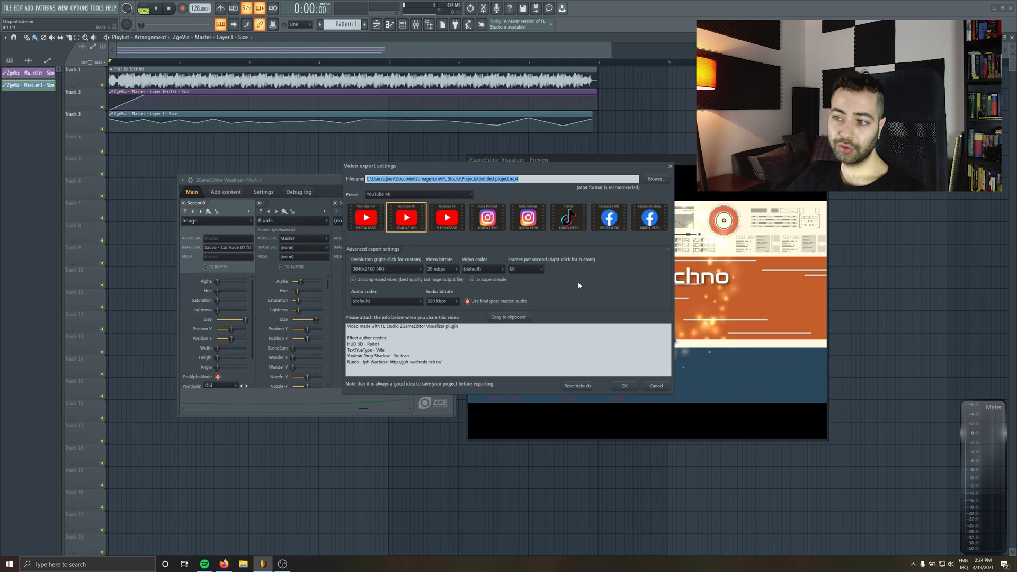
pyautogui.moveTo(476, 364); pyautogui.dragTo(326, 319)
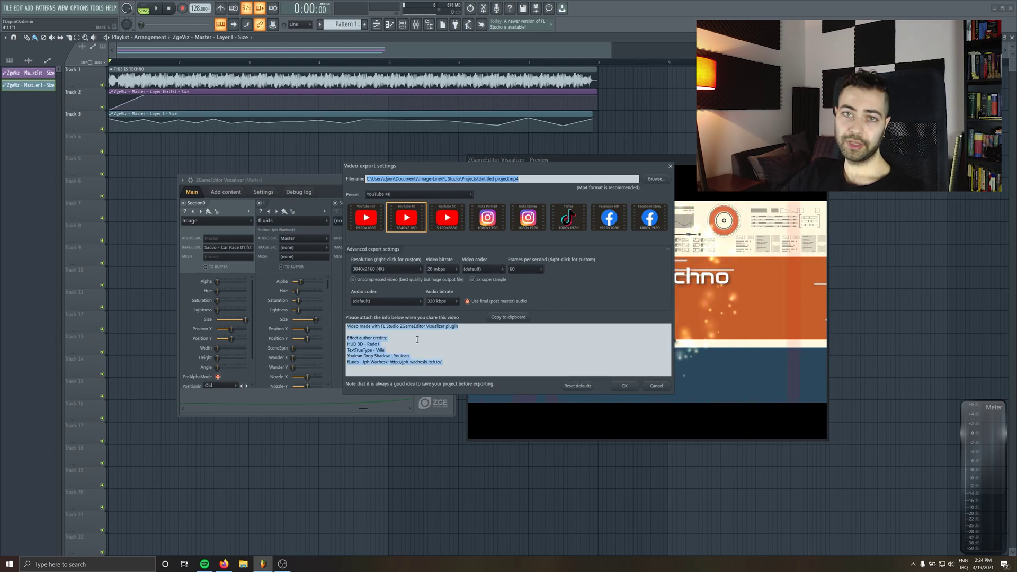